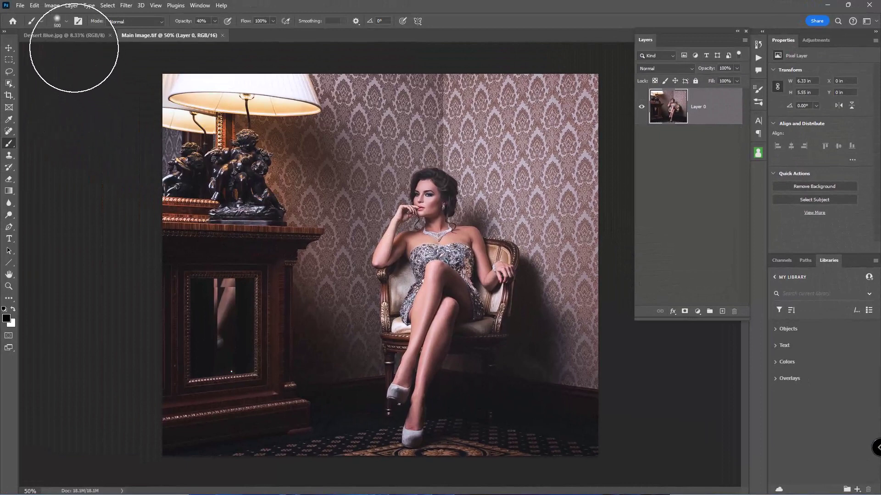
# Switch to the Dessert Blue.jpg document and look into the Objects and Colors groups of My Library
pyautogui.click(69, 37)
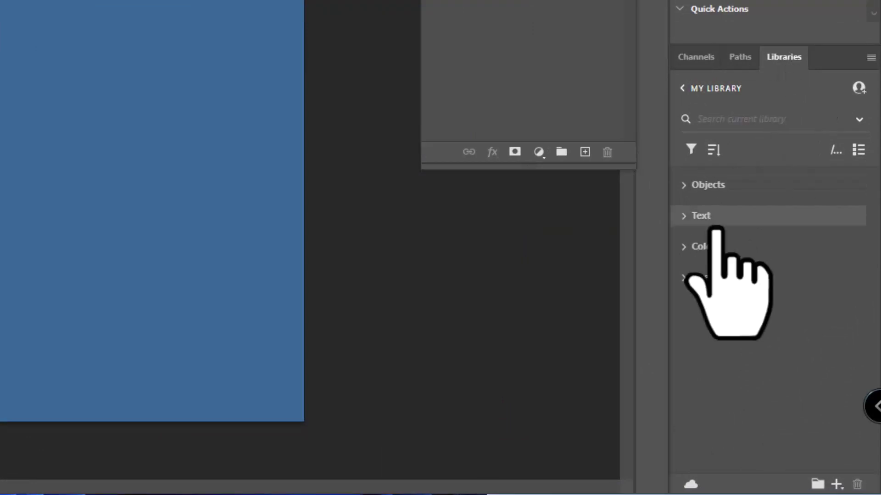
pyautogui.click(686, 189)
pyautogui.click(685, 190)
pyautogui.click(684, 247)
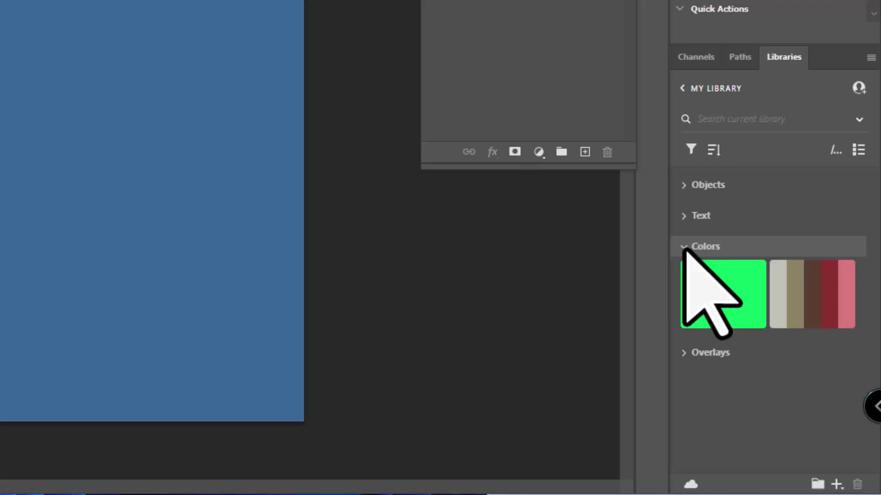
pyautogui.click(684, 248)
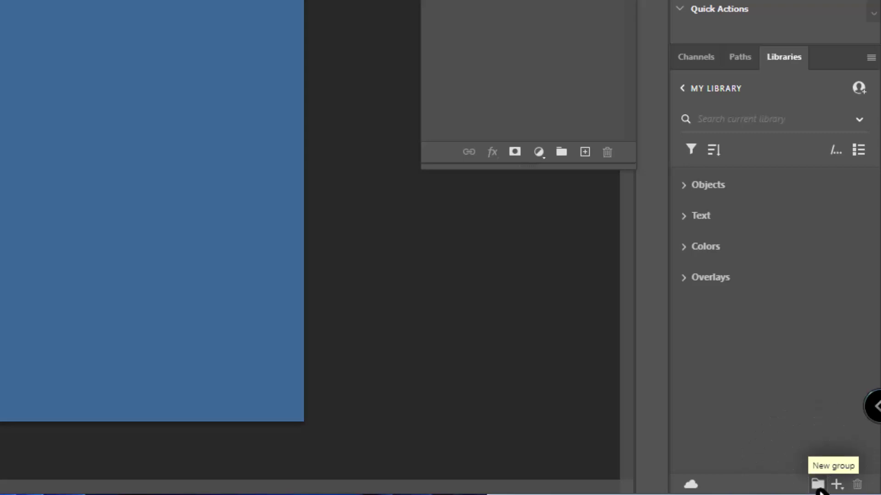
# Create a group named "My Group" in the library and check its contents
pyautogui.click(818, 485)
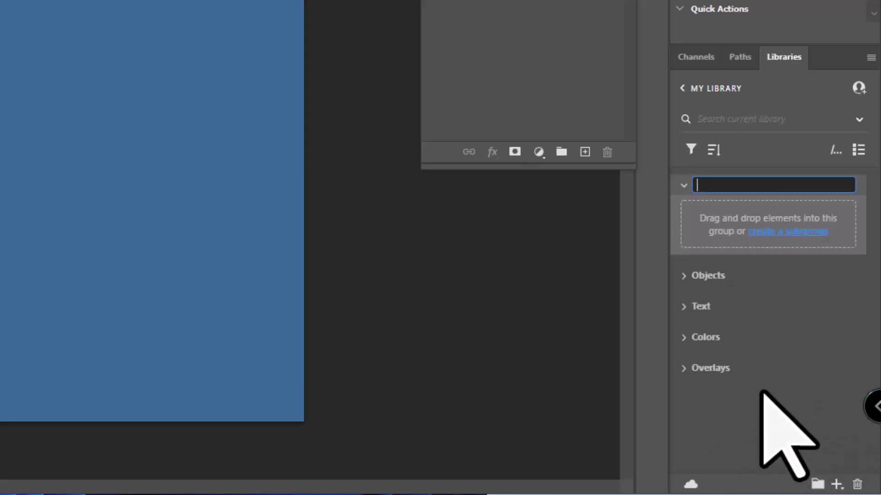
pyautogui.write('My Group')
pyautogui.press('Return')
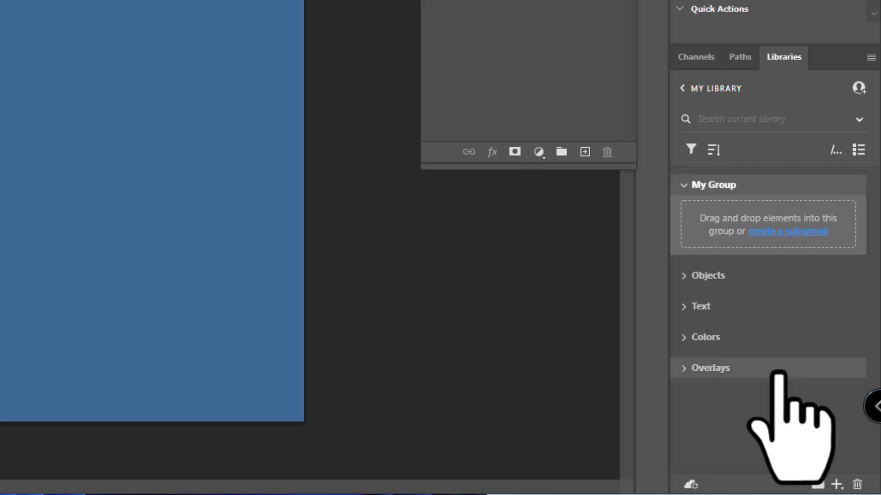
pyautogui.click(684, 185)
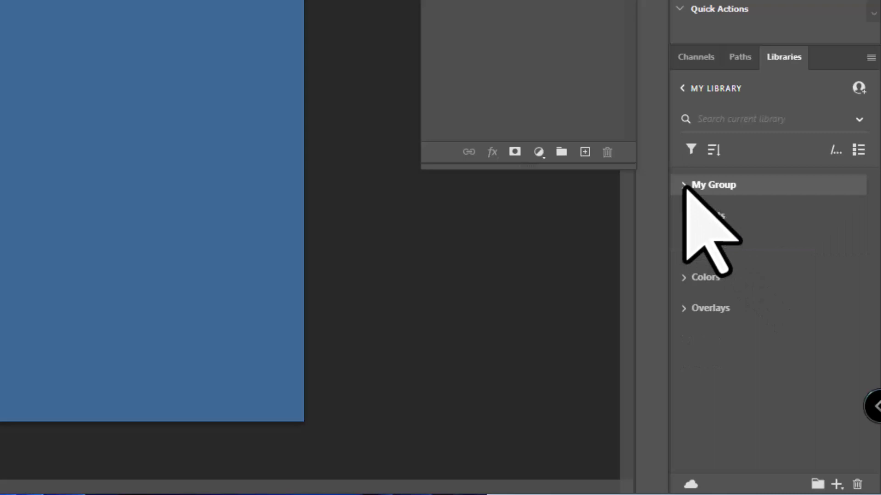
pyautogui.click(684, 186)
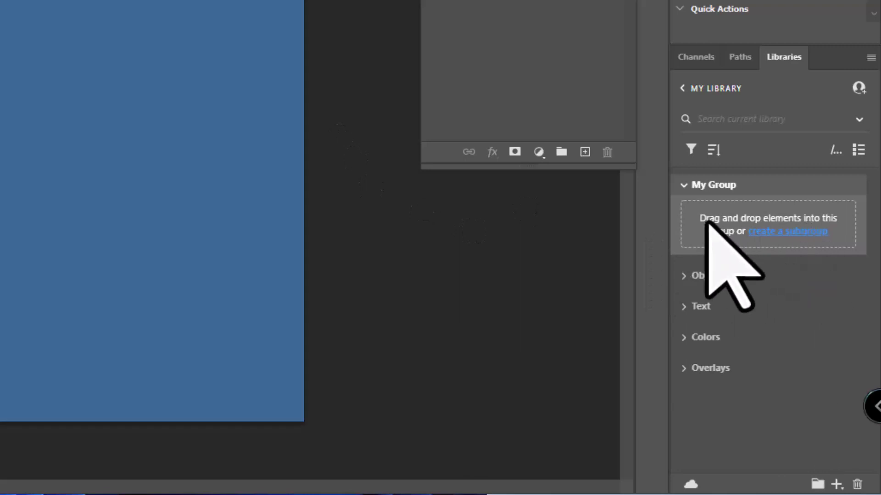
# Delete the "My Group" group from the library
pyautogui.click(688, 186)
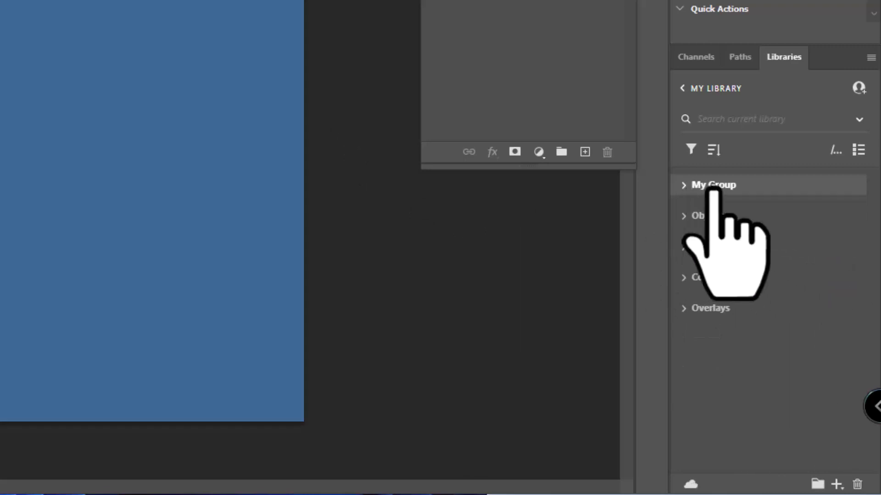
pyautogui.rightClick(711, 186)
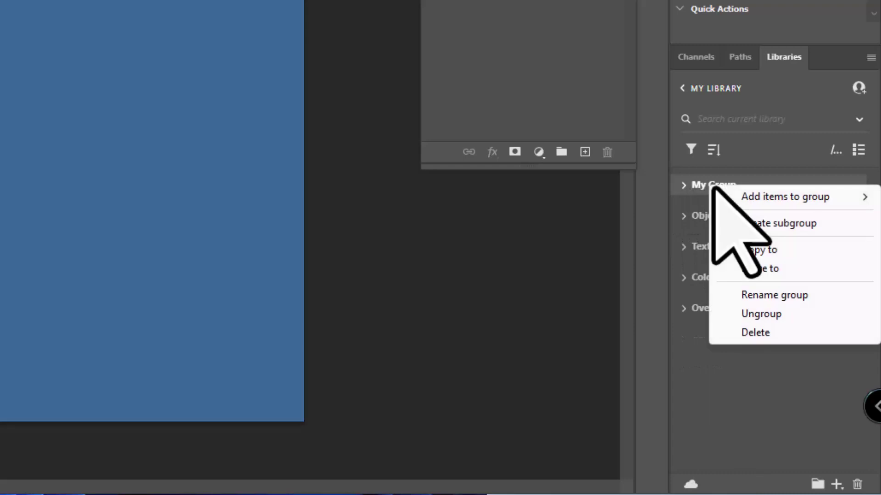
pyautogui.click(757, 328)
pyautogui.click(765, 222)
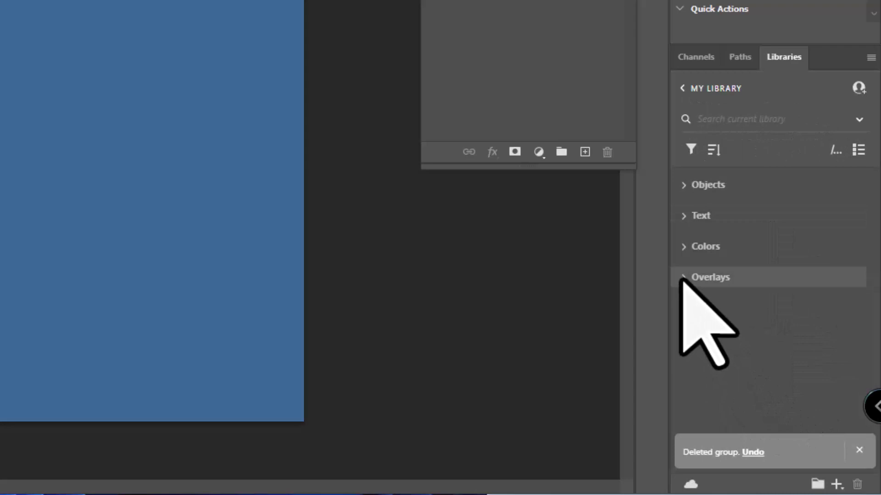
# Add the blue Background layer to the Colors group of My Library using the Move tool
pyautogui.click(685, 250)
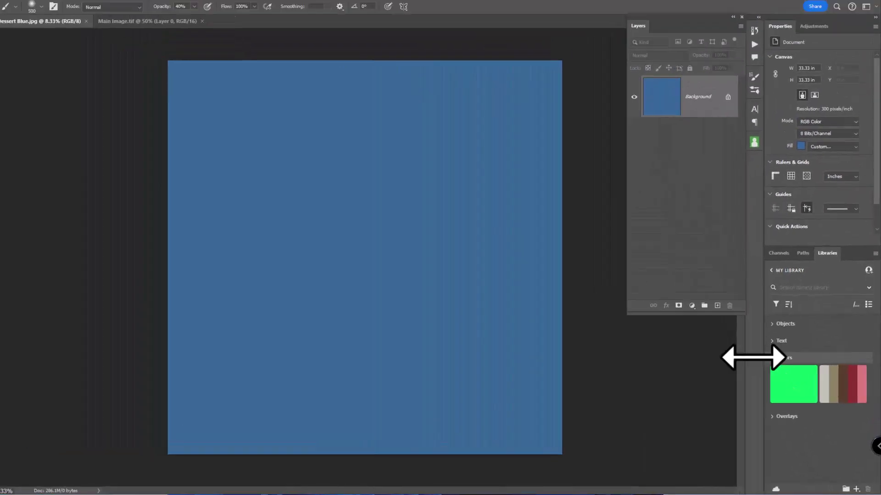
pyautogui.press('v')
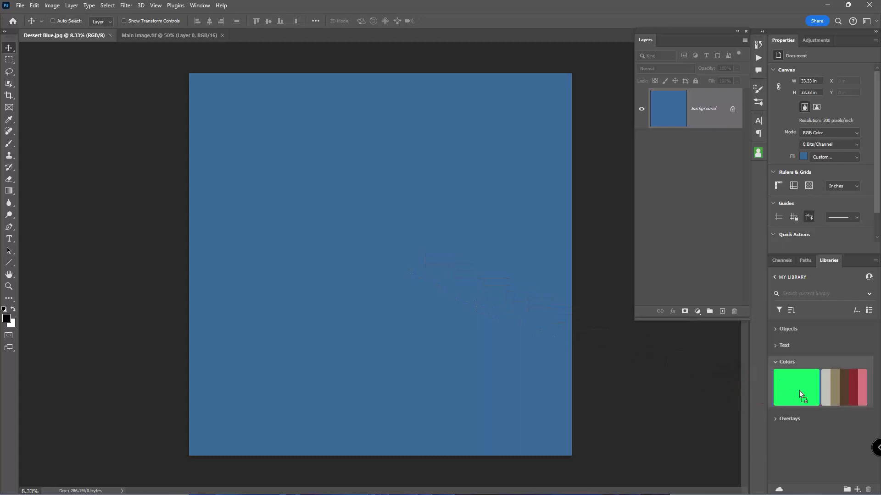
pyautogui.moveTo(867, 394); pyautogui.dragTo(866, 394)
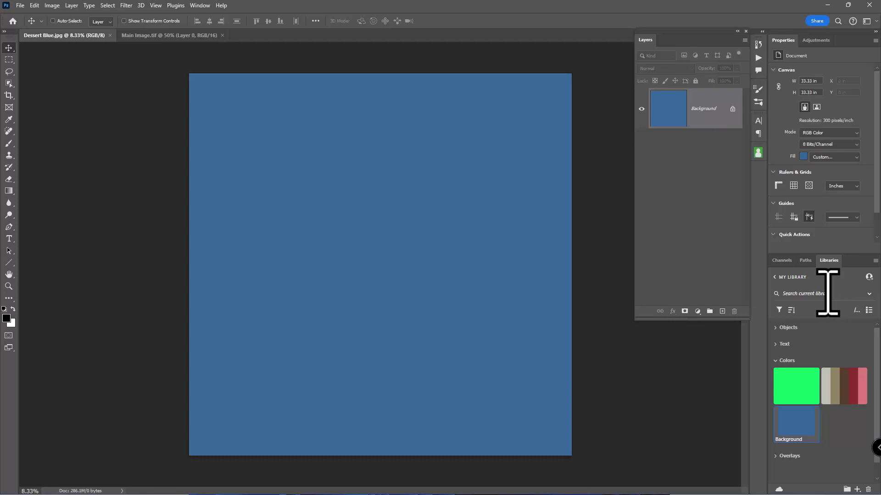
# Close Dessert Blue.jpg and place the blue Background library asset in Main Image.tif, stretched to fill the canvas
pyautogui.click(110, 36)
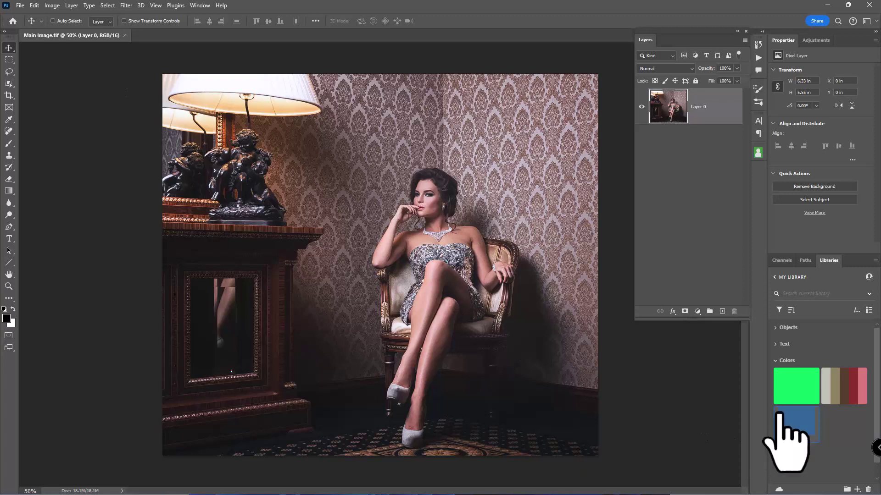
pyautogui.moveTo(797, 421); pyautogui.dragTo(302, 269)
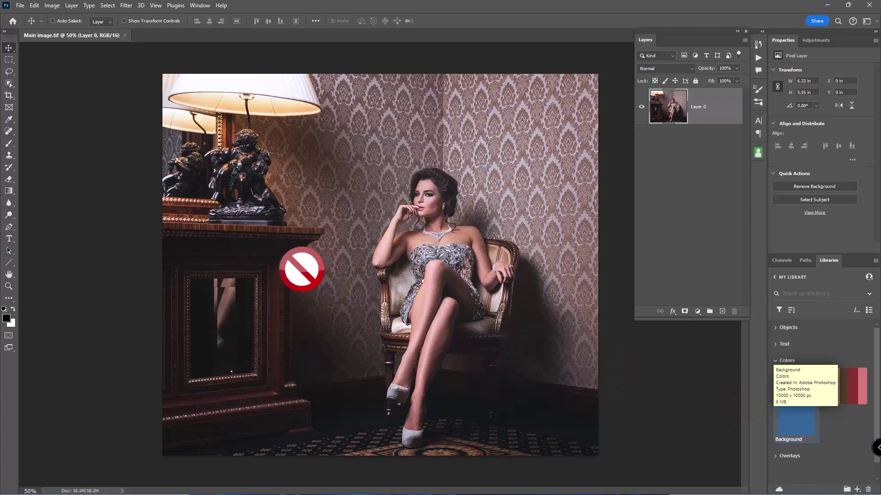
pyautogui.moveTo(370, 252); pyautogui.dragTo(437, 256)
pyautogui.moveTo(543, 266); pyautogui.dragTo(598, 269)
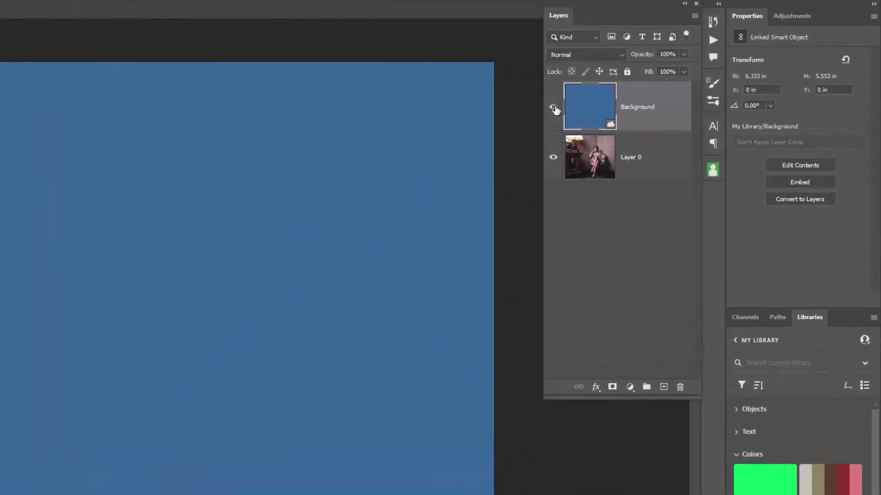
# Hide the Background layer and add a Solid Color fill layer in blue #4060d6
pyautogui.click(554, 108)
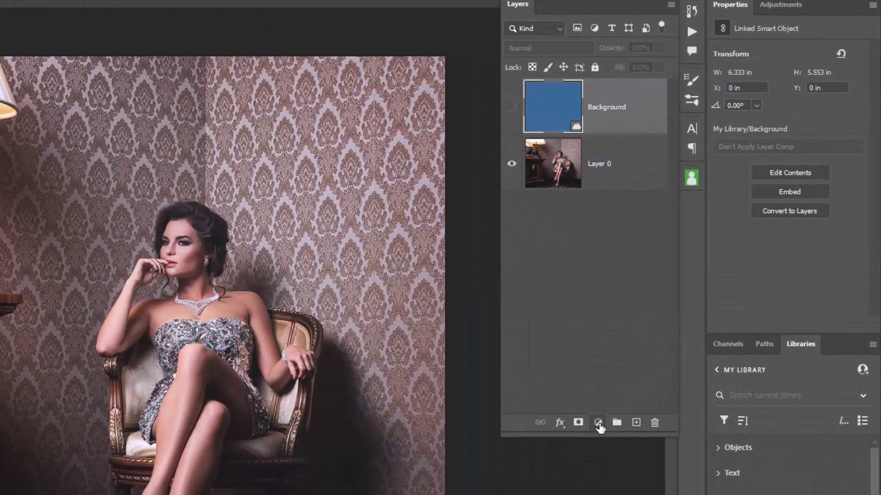
pyautogui.click(599, 424)
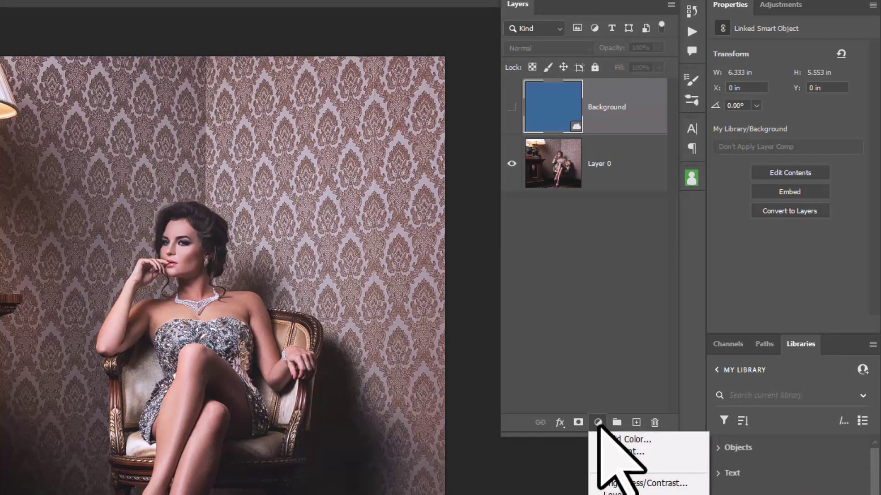
pyautogui.click(624, 439)
pyautogui.click(309, 240)
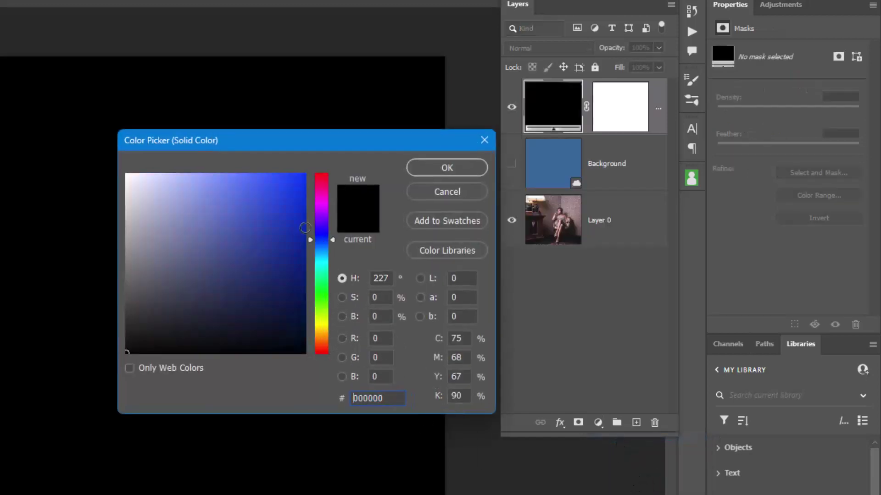
pyautogui.click(282, 200)
pyautogui.click(268, 181)
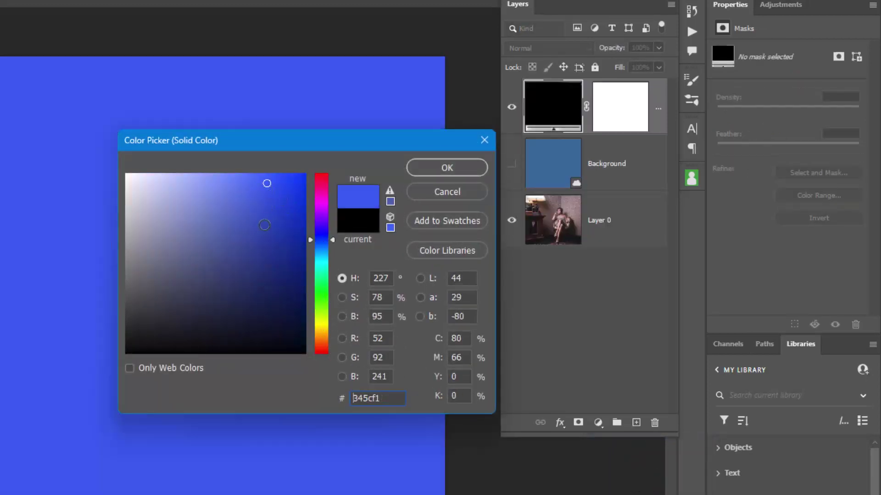
pyautogui.click(264, 255)
pyautogui.click(252, 224)
pyautogui.click(251, 203)
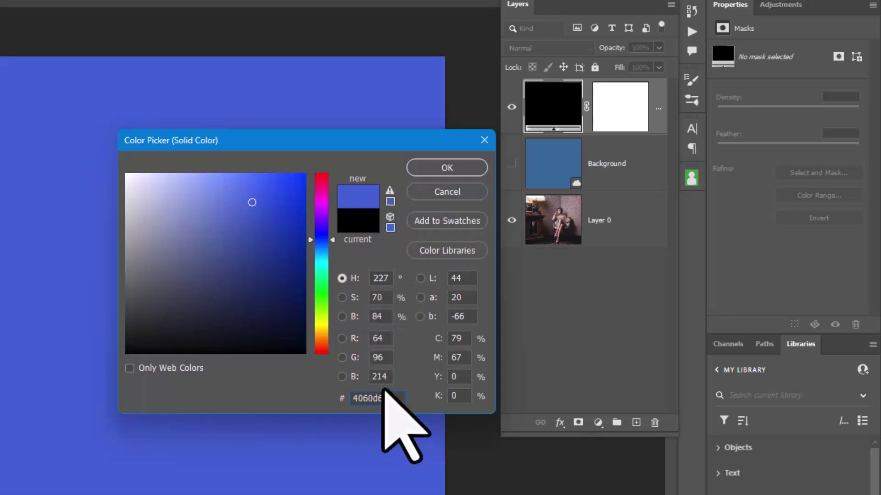
pyautogui.click(457, 171)
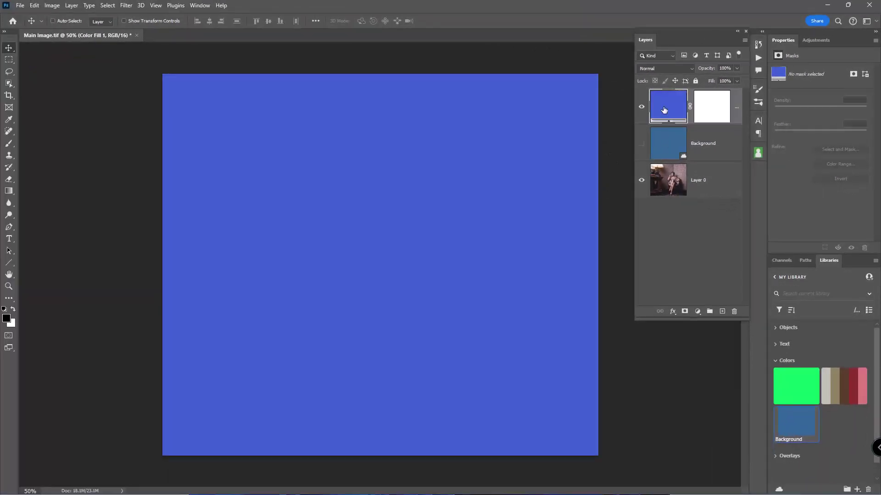
# Delete the solid color fill layer and make the Background layer visible again
pyautogui.moveTo(664, 110); pyautogui.dragTo(735, 311)
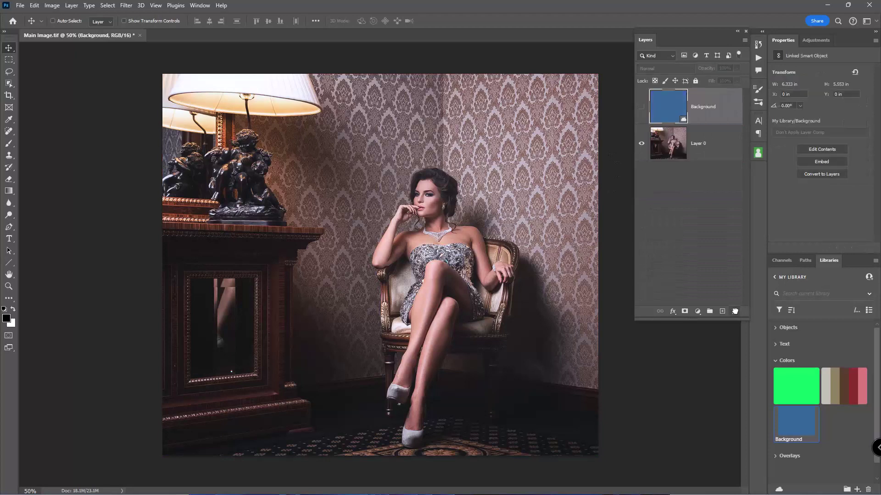
pyautogui.click(642, 107)
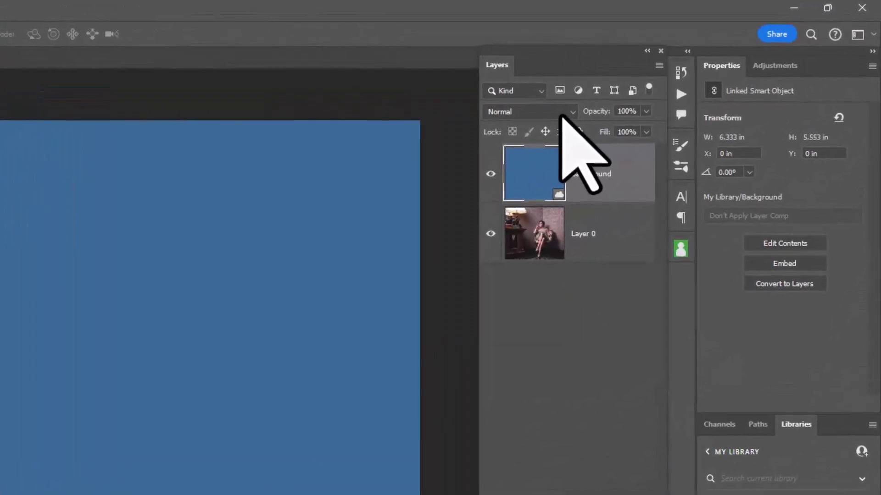
# Set the Background layer's blend mode to Overlay and toggle its visibility to compare the photo with and without the tint
pyautogui.click(561, 115)
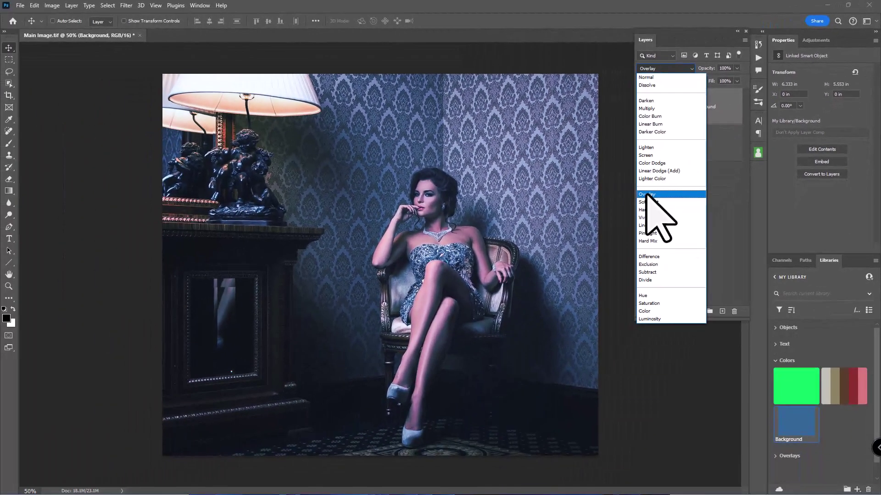
pyautogui.click(496, 320)
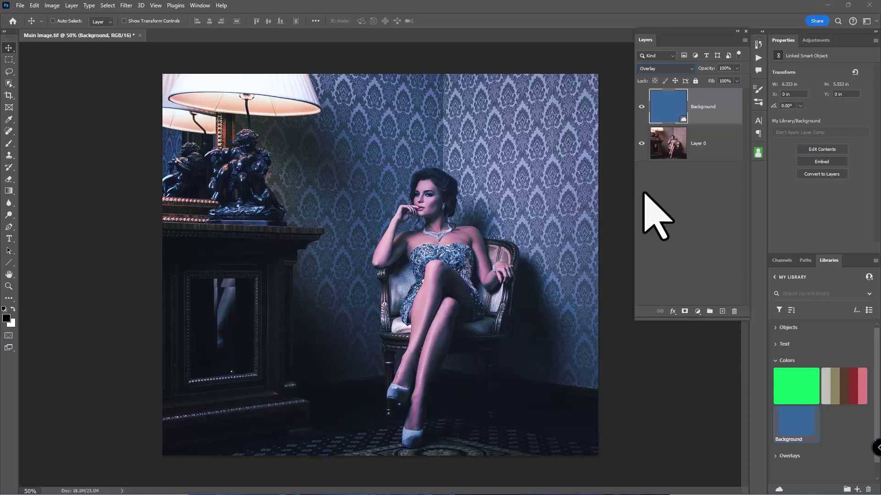
pyautogui.click(643, 108)
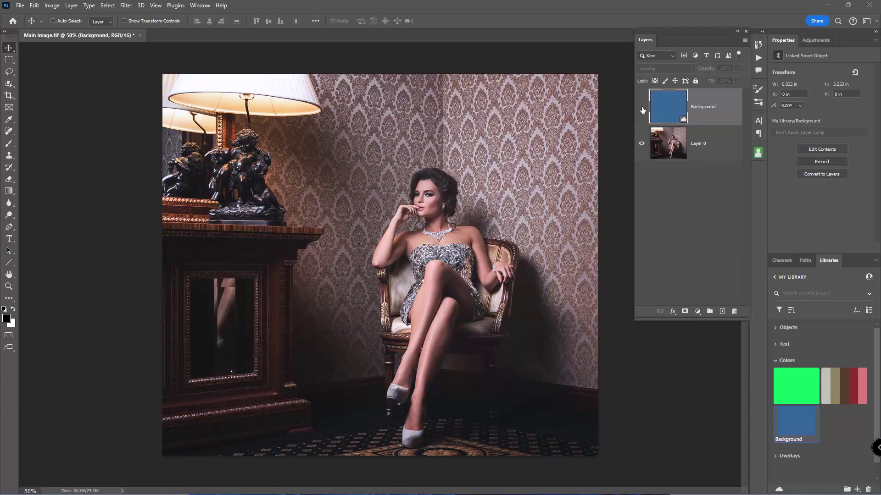
pyautogui.click(642, 109)
pyautogui.click(642, 109)
pyautogui.click(642, 106)
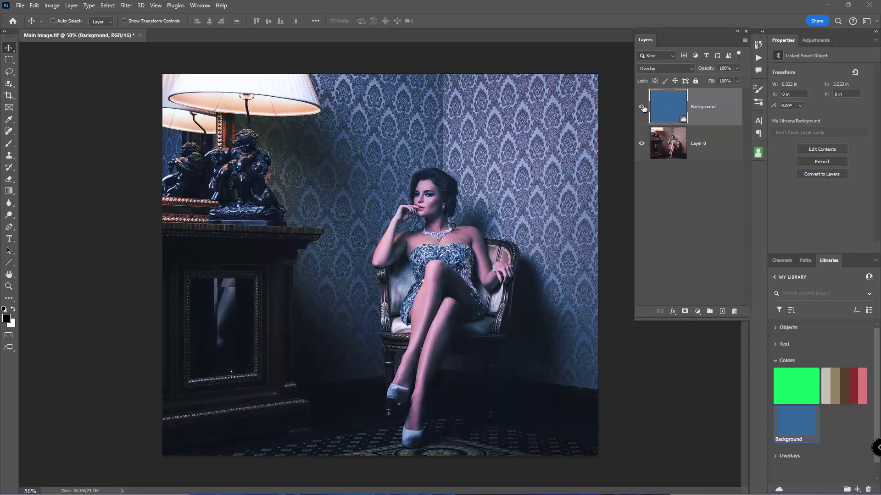
# Add a layer mask to the Background layer and make the mask active
pyautogui.click(684, 311)
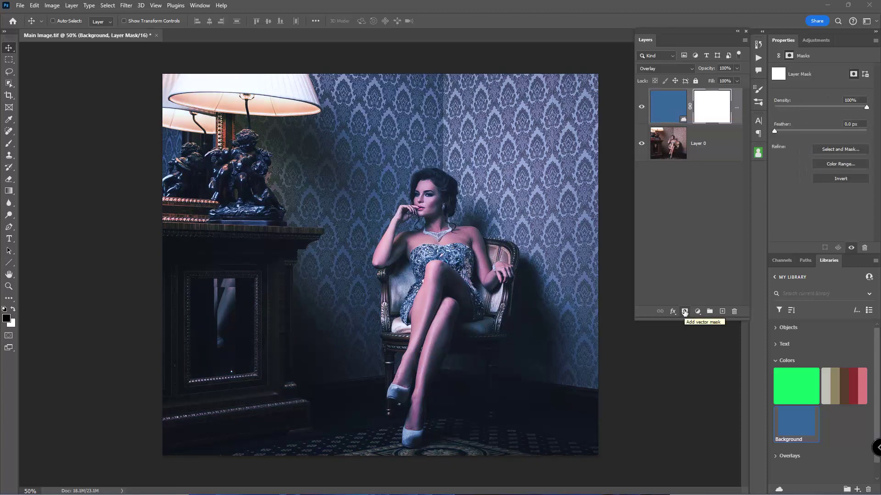
pyautogui.click(717, 116)
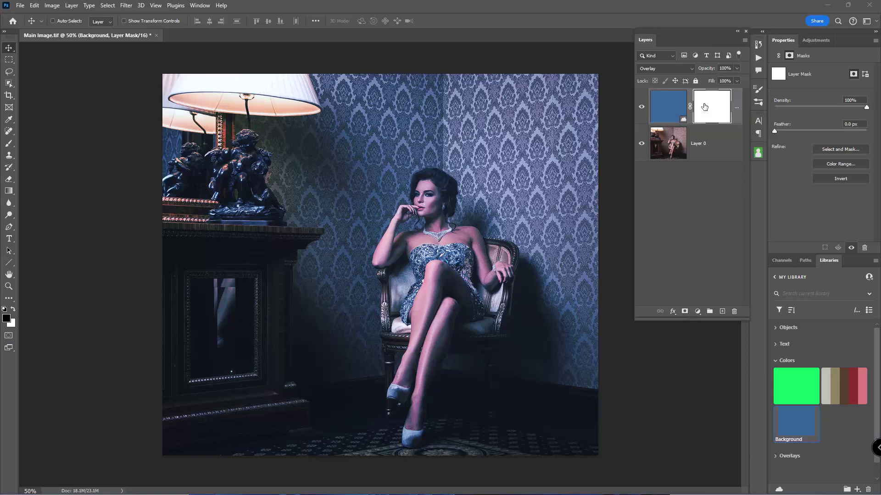
# Set up the Brush tool for the mask with 30% opacity and a size of 111 px
pyautogui.press('b')
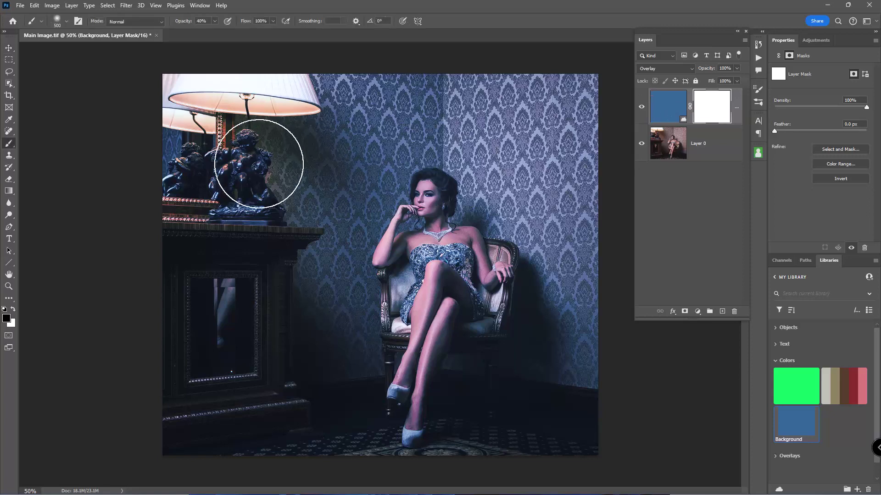
pyautogui.moveTo(190, 24); pyautogui.dragTo(182, 26)
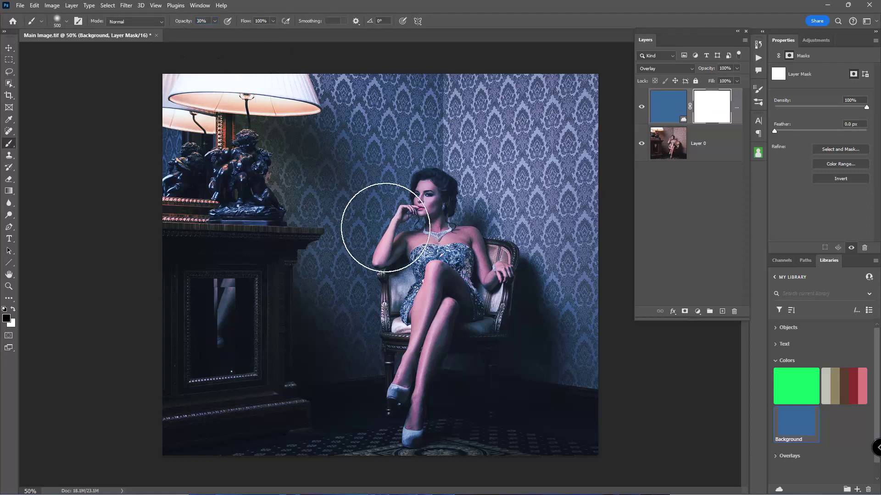
pyautogui.press('v')
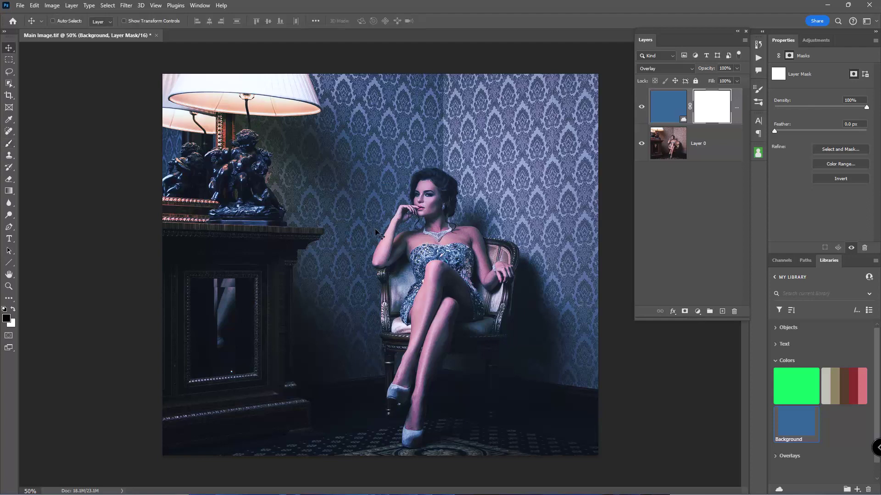
pyautogui.press('b')
pyautogui.rightClick(377, 229)
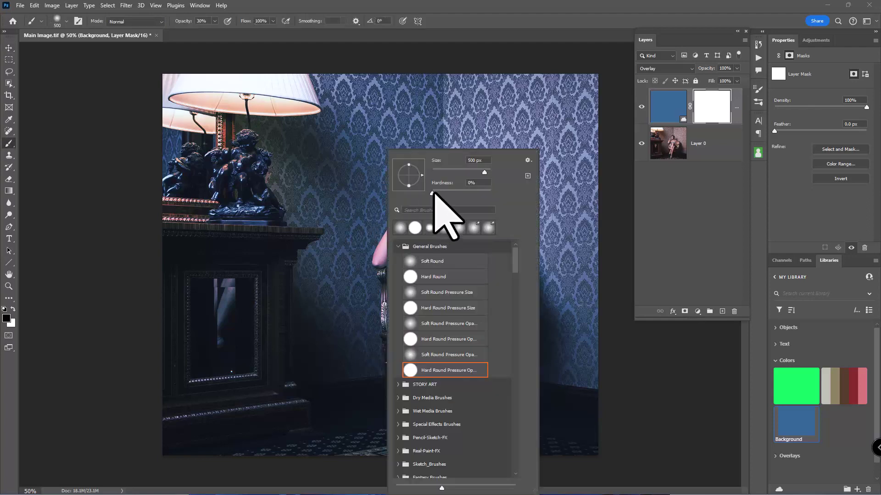
pyautogui.moveTo(483, 173); pyautogui.dragTo(463, 173)
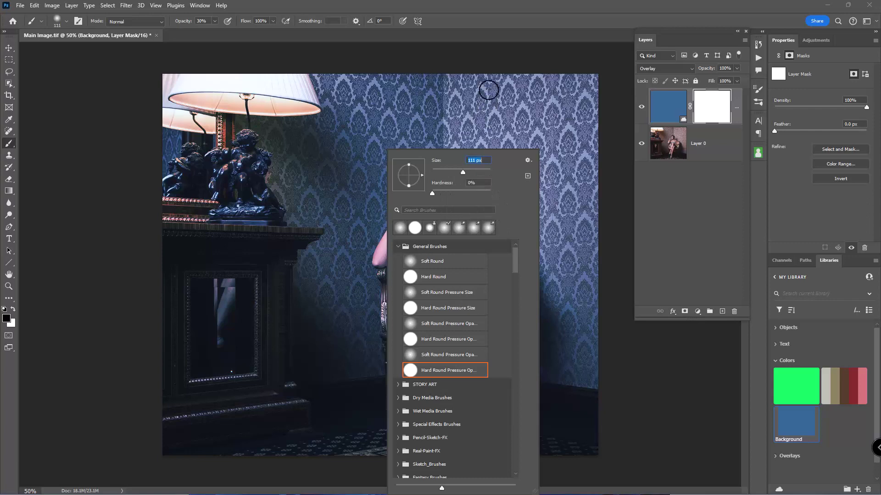
# Select the seated woman on Layer 0 by framing her with the Object Selection tool
pyautogui.click(480, 63)
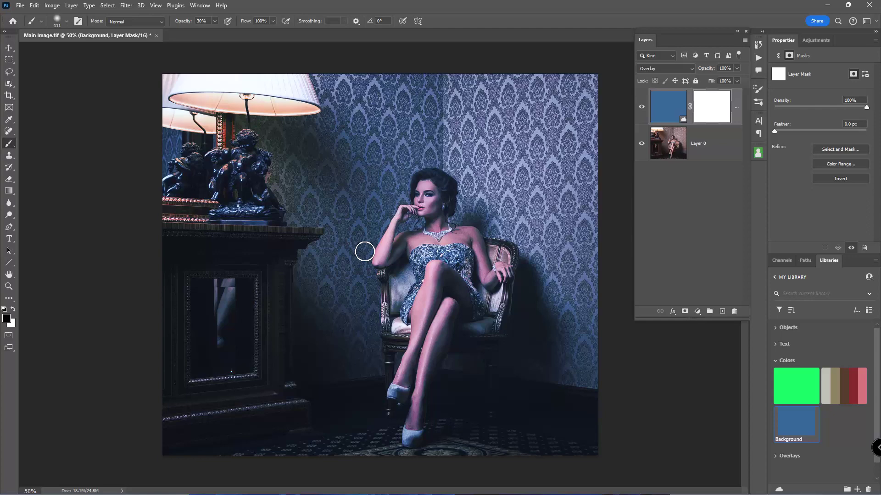
pyautogui.click(668, 150)
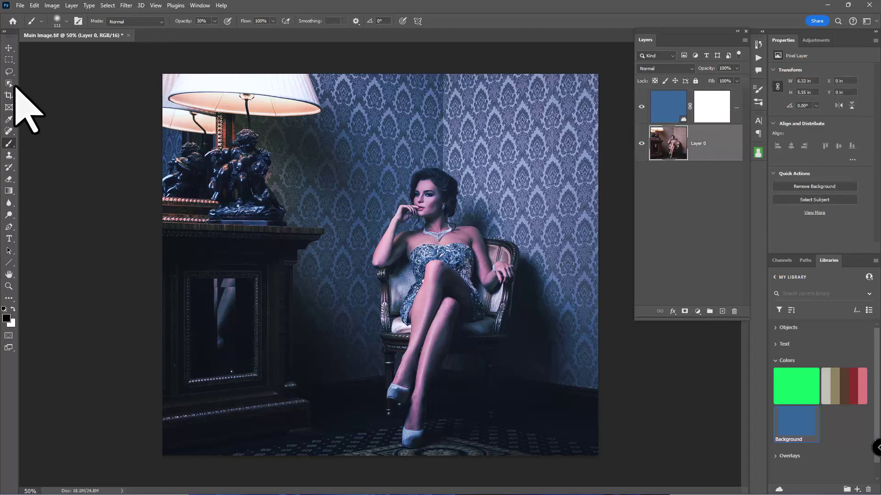
pyautogui.click(9, 83)
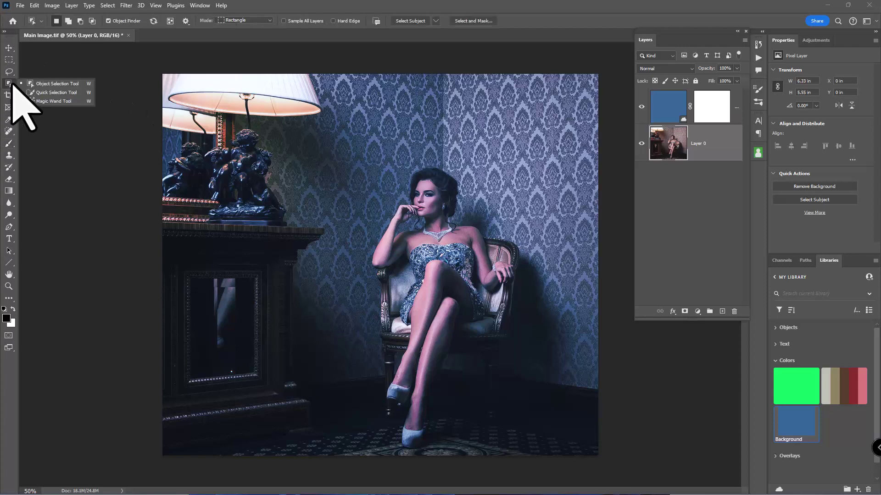
pyautogui.click(59, 84)
pyautogui.moveTo(366, 156); pyautogui.dragTo(531, 455)
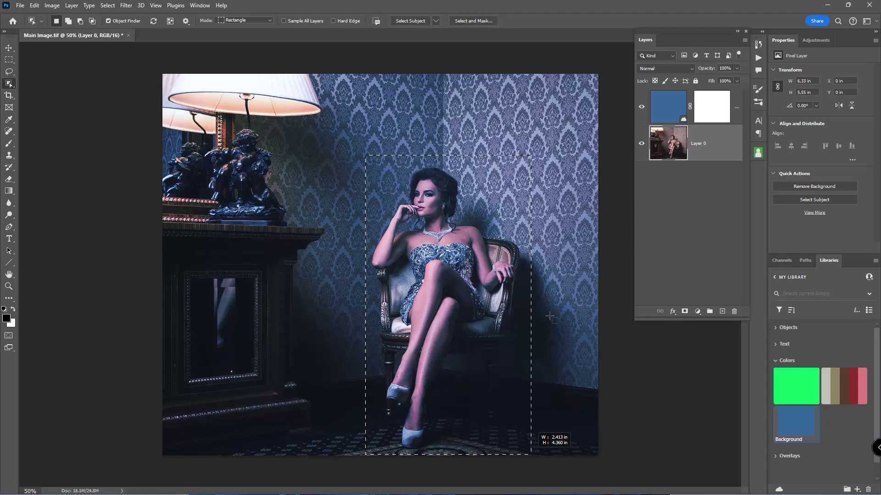
pyautogui.moveTo(530, 455); pyautogui.dragTo(531, 455)
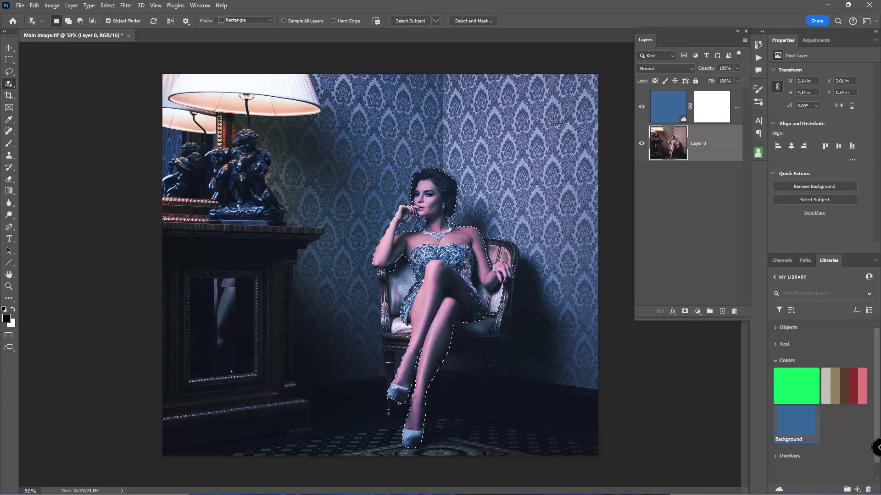
# Brush black onto the Background layer's mask inside the selection, over the woman's raised arm, hand and face, to reduce the blue tint
pyautogui.scroll(5, 436, 198)
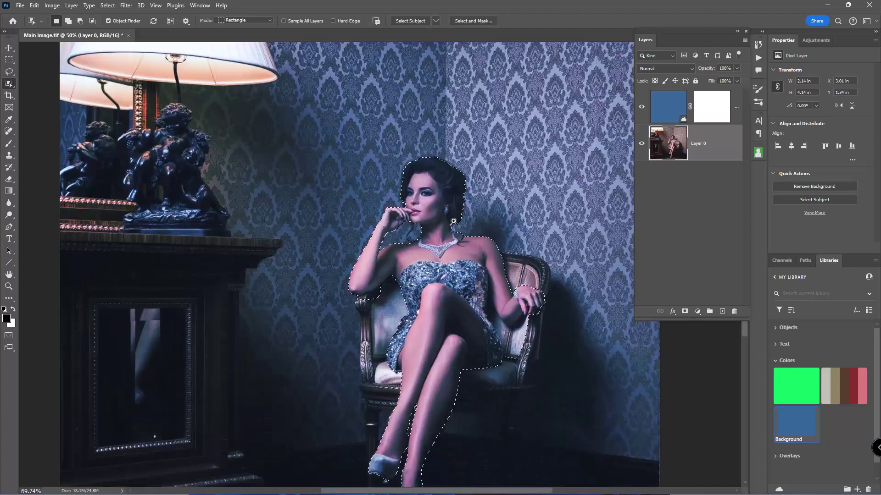
pyautogui.scroll(2, 464, 236)
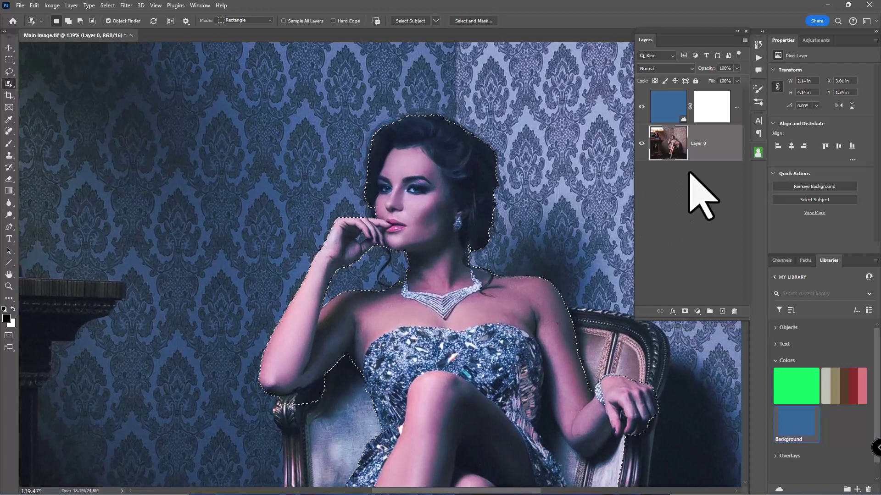
pyautogui.click(712, 113)
pyautogui.hotkey('shift', 'alt', 'o')
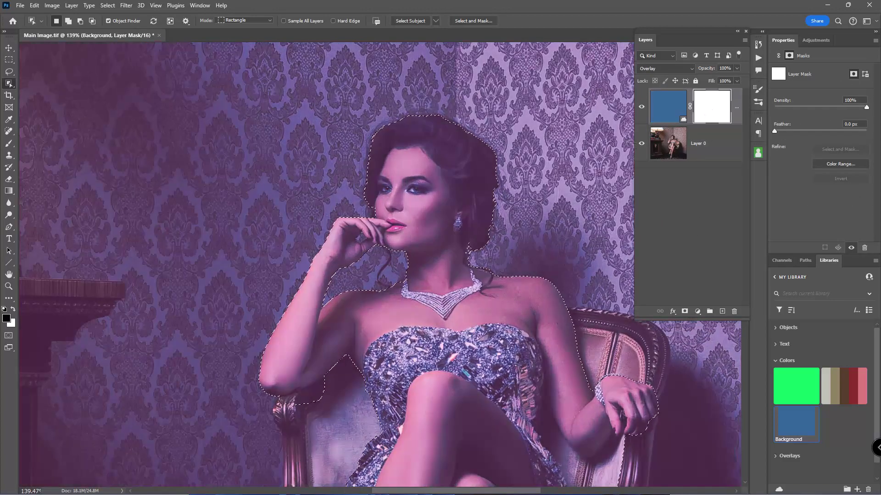
pyautogui.press('b')
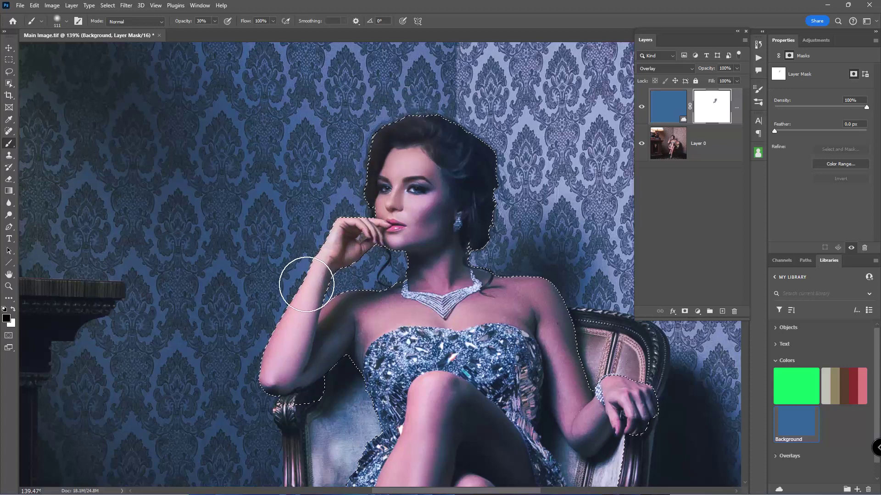
pyautogui.moveTo(265, 362)
pyautogui.mouseDown()
pyautogui.moveTo(256, 334)
pyautogui.moveTo(295, 226)
pyautogui.moveTo(285, 338)
pyautogui.moveTo(257, 330)
pyautogui.moveTo(367, 217)
pyautogui.mouseUp()
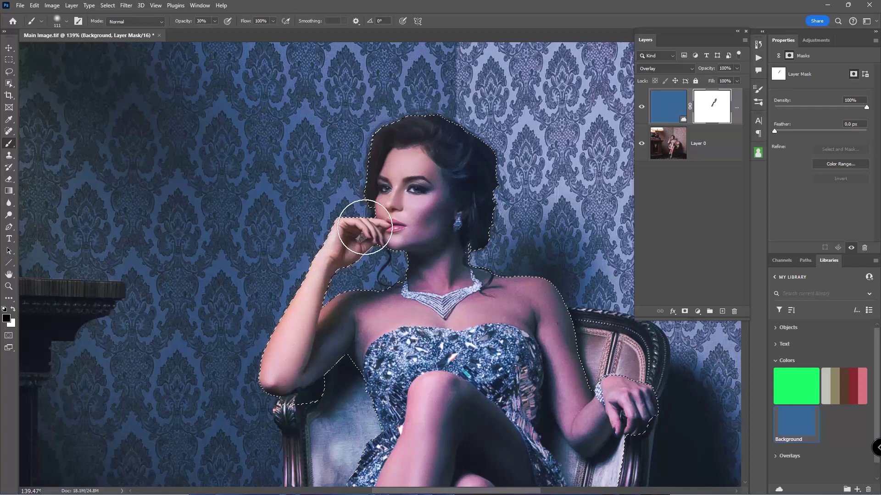
pyautogui.moveTo(397, 260)
pyautogui.mouseDown()
pyautogui.moveTo(389, 148)
pyautogui.moveTo(360, 264)
pyautogui.moveTo(393, 168)
pyautogui.moveTo(420, 150)
pyautogui.moveTo(448, 161)
pyautogui.moveTo(460, 201)
pyautogui.moveTo(454, 238)
pyautogui.moveTo(388, 135)
pyautogui.mouseUp()
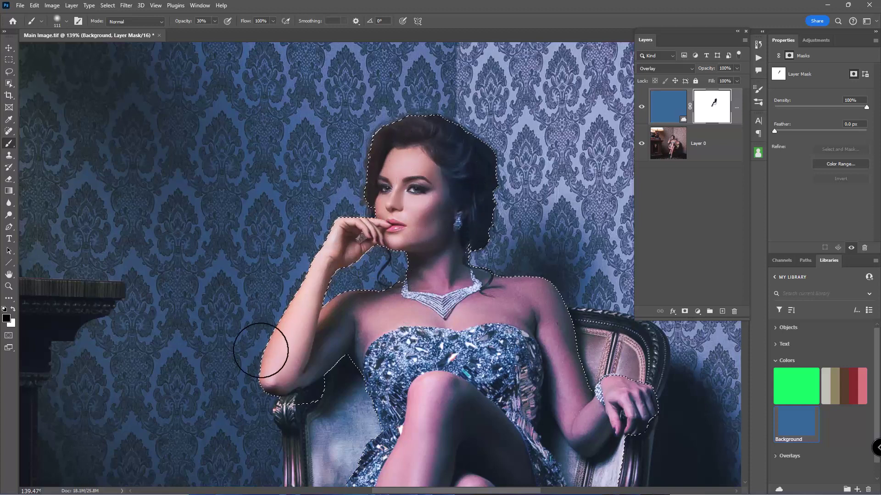
pyautogui.moveTo(325, 321); pyautogui.dragTo(309, 173)
pyautogui.moveTo(352, 230)
pyautogui.mouseDown()
pyautogui.moveTo(366, 199)
pyautogui.moveTo(386, 214)
pyautogui.mouseUp()
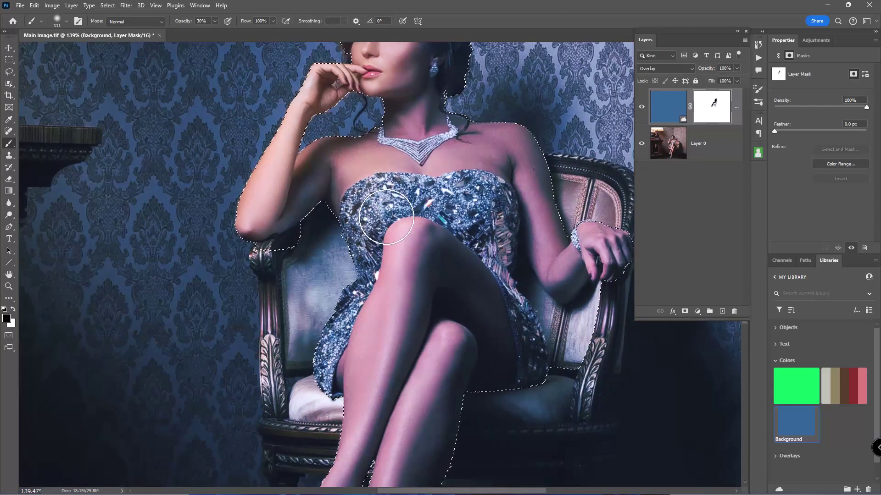
# Paint black on the mask over both of the woman's legs, reducing the brush size to 90 px along the way
pyautogui.moveTo(362, 344); pyautogui.dragTo(354, 257)
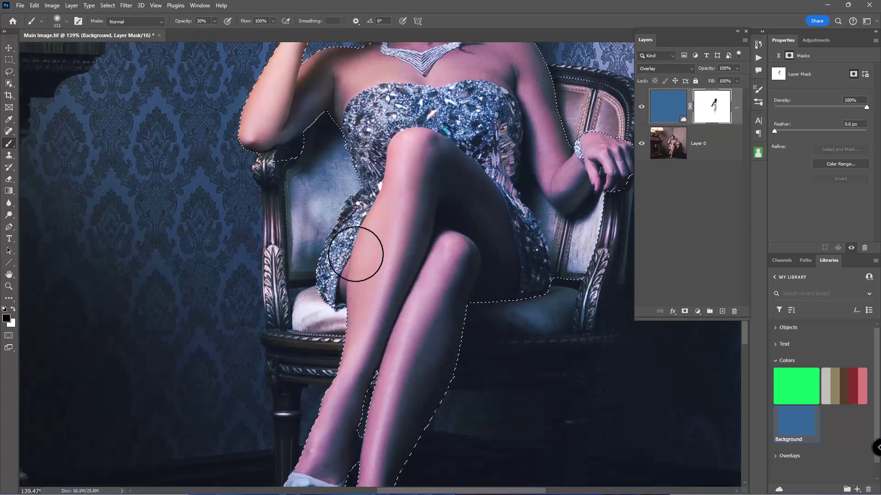
pyautogui.moveTo(335, 324); pyautogui.dragTo(357, 200)
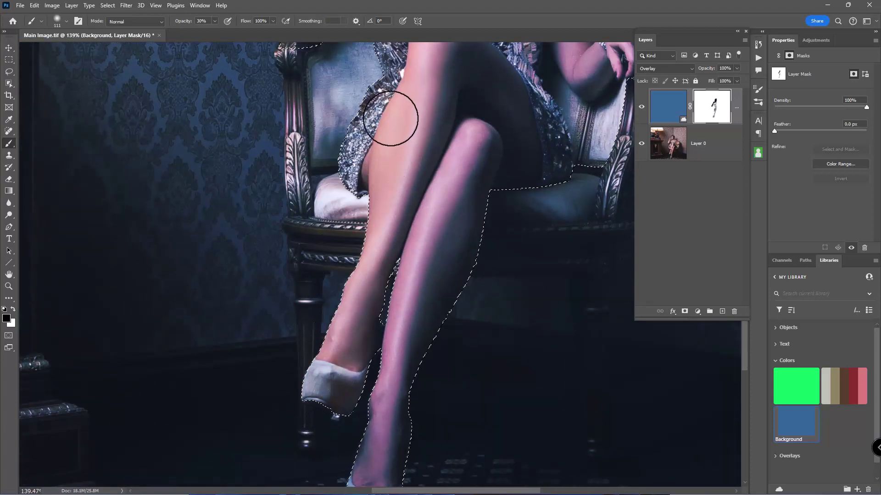
pyautogui.moveTo(505, 243); pyautogui.dragTo(500, 220)
pyautogui.press('[')
pyautogui.press('[')
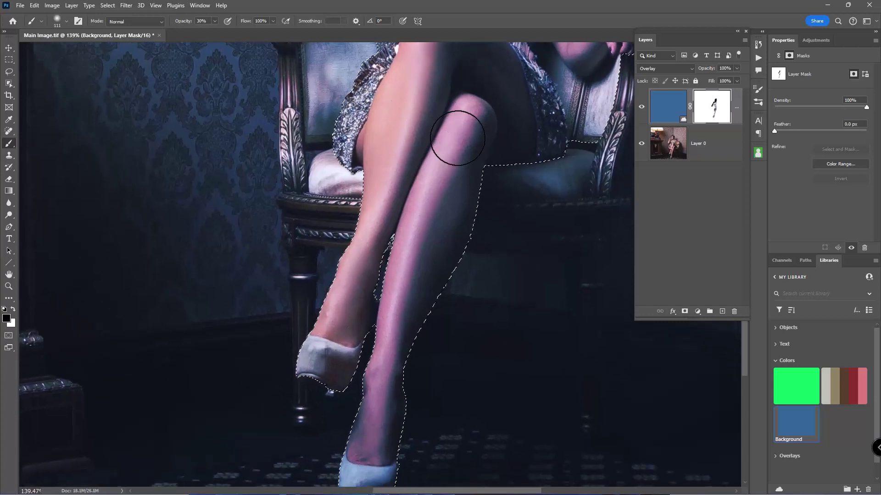
pyautogui.moveTo(455, 120)
pyautogui.mouseDown()
pyautogui.moveTo(385, 328)
pyautogui.moveTo(357, 480)
pyautogui.moveTo(377, 413)
pyautogui.mouseUp()
pyautogui.moveTo(456, 98)
pyautogui.mouseDown()
pyautogui.moveTo(474, 75)
pyautogui.moveTo(467, 105)
pyautogui.mouseUp()
# Toggle the Background layer's mask off and on to compare the woman's skin tones with and without the masking
pyautogui.scroll(5, 399, 84)
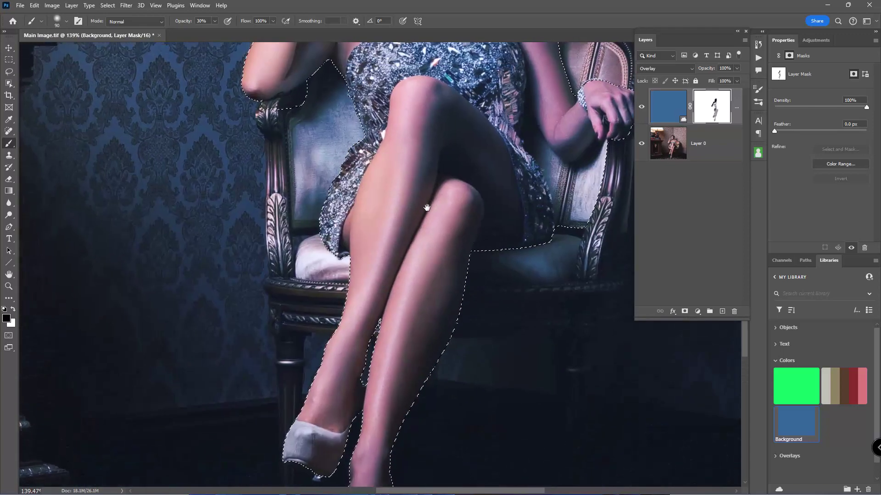
pyautogui.scroll(10, 378, 170)
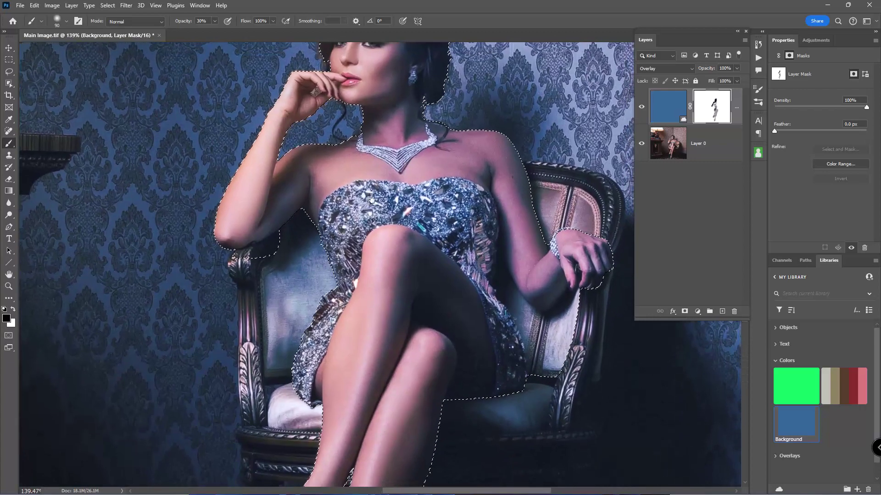
pyautogui.scroll(2, 360, 106)
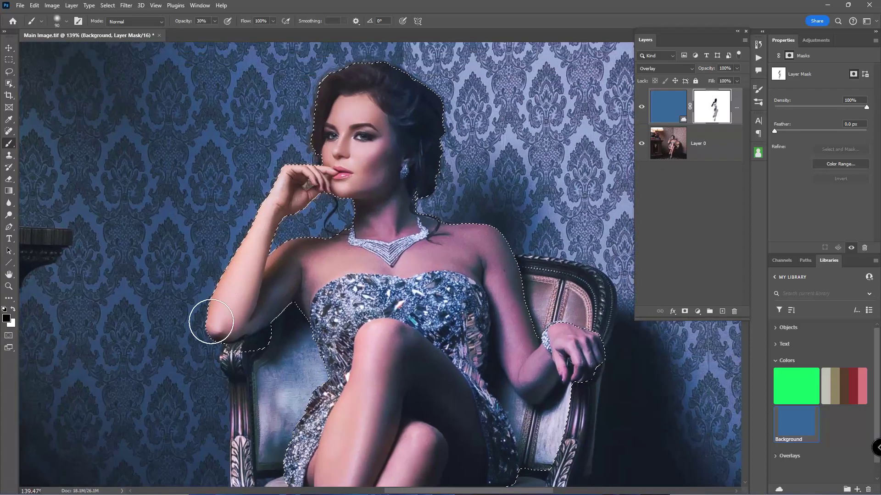
pyautogui.keyDown('shift'); pyautogui.click(713, 106); pyautogui.keyUp('shift')
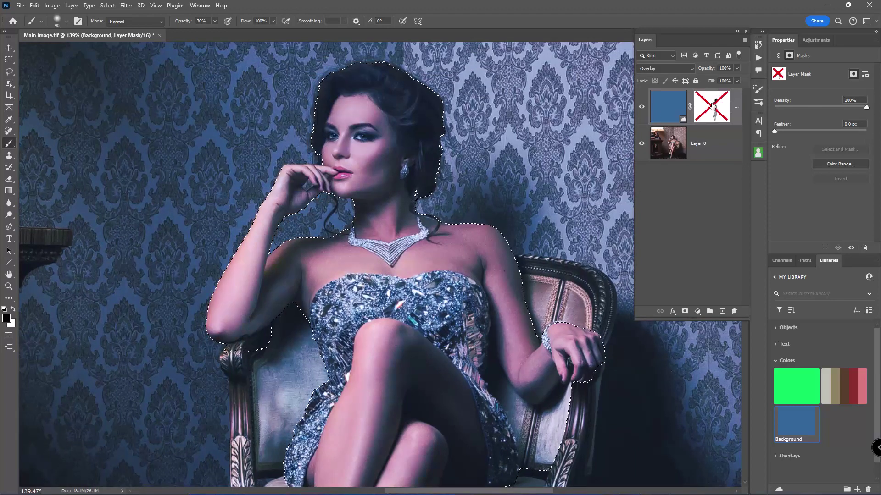
pyautogui.keyDown('shift'); pyautogui.click(713, 105); pyautogui.keyUp('shift')
pyautogui.keyDown('shift'); pyautogui.click(712, 106); pyautogui.keyUp('shift')
pyautogui.keyDown('shift'); pyautogui.click(712, 106); pyautogui.keyUp('shift')
pyautogui.keyDown('shift'); pyautogui.click(713, 106); pyautogui.keyUp('shift')
pyautogui.keyDown('shift'); pyautogui.click(713, 106); pyautogui.keyUp('shift')
pyautogui.keyDown('shift'); pyautogui.click(713, 106); pyautogui.keyUp('shift')
pyautogui.keyDown('shift'); pyautogui.click(712, 106); pyautogui.keyUp('shift')
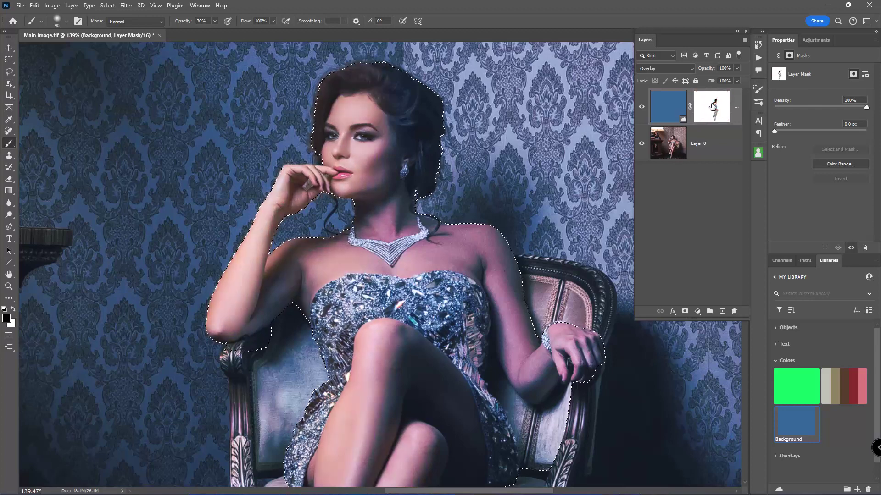
pyautogui.keyDown('shift'); pyautogui.click(713, 106); pyautogui.keyUp('shift')
pyautogui.keyDown('shift'); pyautogui.click(713, 106); pyautogui.keyUp('shift')
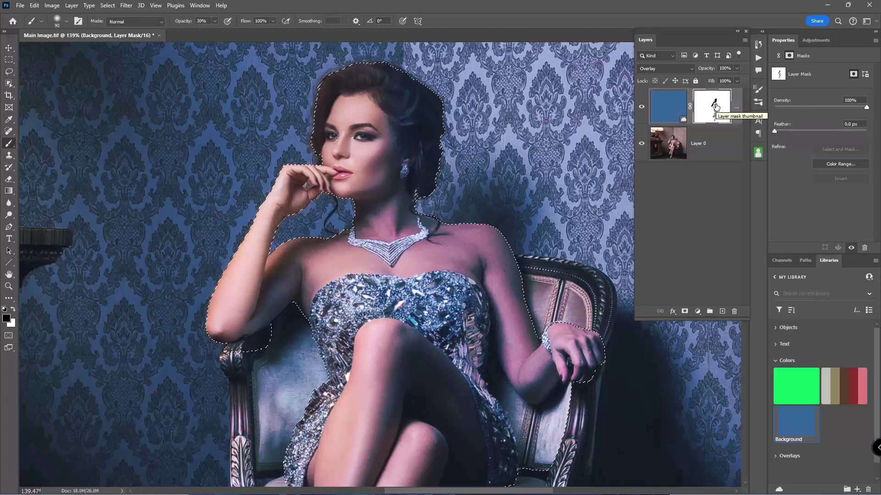
# Clear the selection and toggle the Background layer's visibility to compare the whole photo with and without the tint
pyautogui.hotkey('ctrl', 'd')
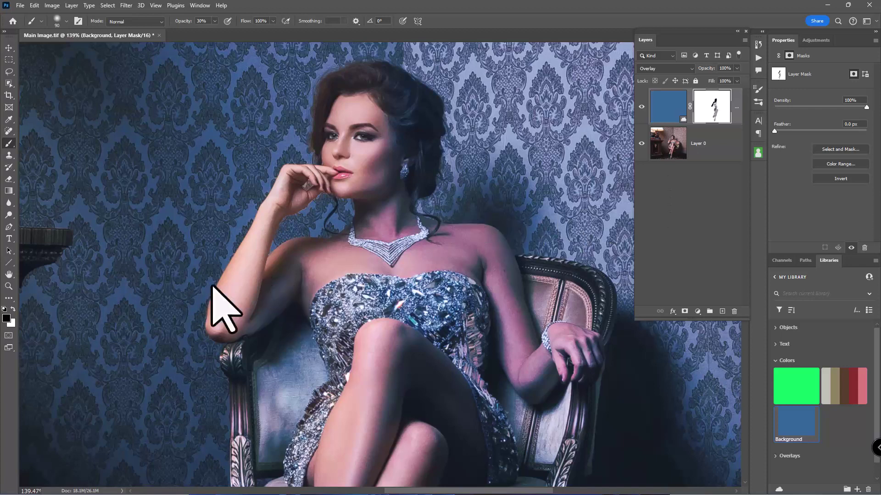
pyautogui.doubleClick(9, 275)
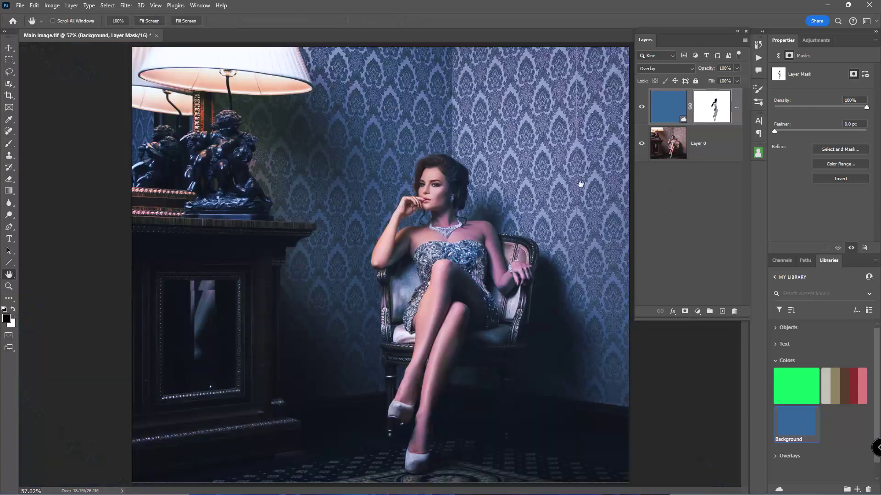
pyautogui.click(642, 110)
pyautogui.click(641, 109)
pyautogui.click(641, 110)
pyautogui.click(641, 109)
# Compare the whole photo with the Background layer's mask disabled and enabled, and with the layer hidden and shown
pyautogui.keyDown('shift'); pyautogui.click(720, 106); pyautogui.keyUp('shift')
pyautogui.keyDown('shift'); pyautogui.click(720, 106); pyautogui.keyUp('shift')
pyautogui.keyDown('shift'); pyautogui.click(720, 106); pyautogui.keyUp('shift')
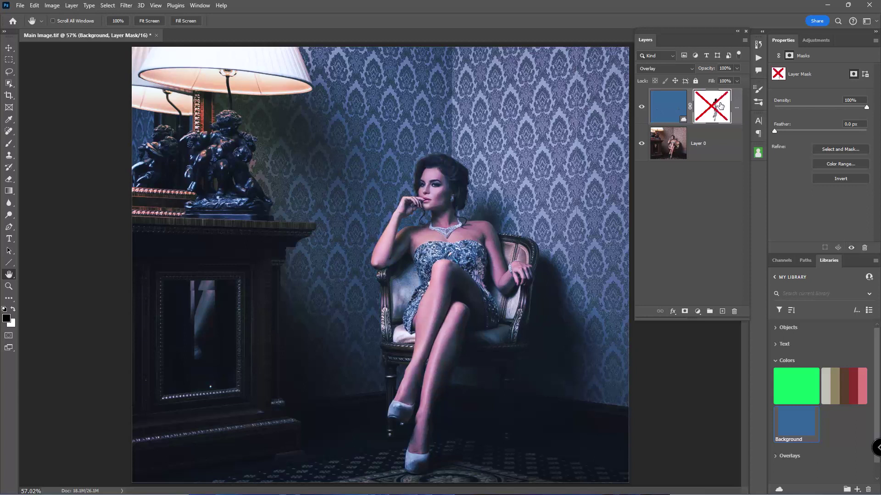
pyautogui.keyDown('shift'); pyautogui.click(720, 105); pyautogui.keyUp('shift')
pyautogui.keyDown('shift'); pyautogui.click(721, 106); pyautogui.keyUp('shift')
pyautogui.keyDown('shift'); pyautogui.click(720, 106); pyautogui.keyUp('shift')
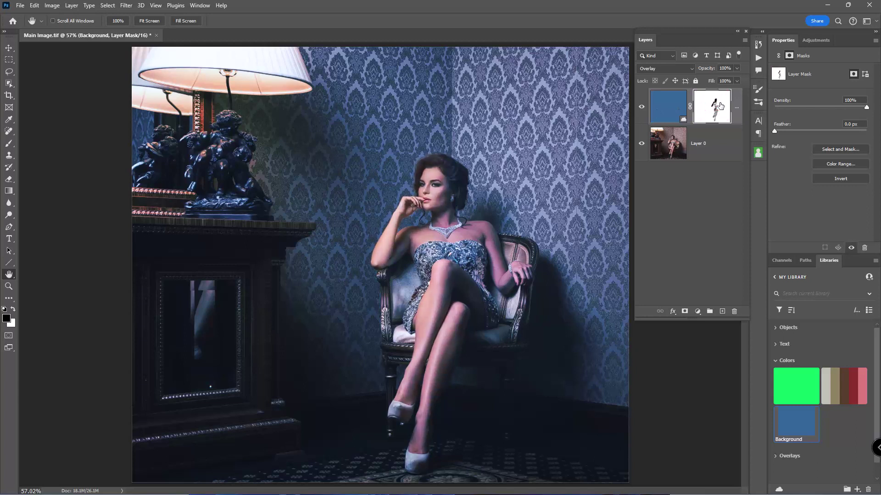
pyautogui.keyDown('shift'); pyautogui.click(720, 106); pyautogui.keyUp('shift')
pyautogui.keyDown('shift'); pyautogui.click(720, 106); pyautogui.keyUp('shift')
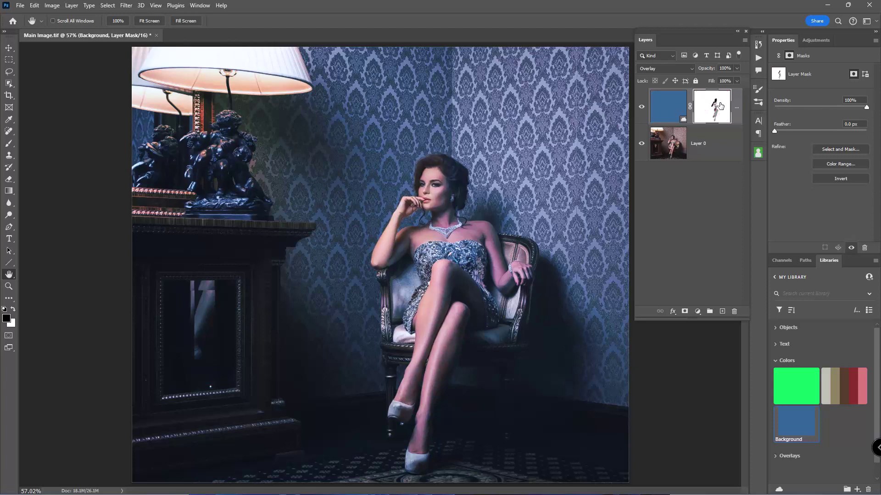
pyautogui.click(641, 108)
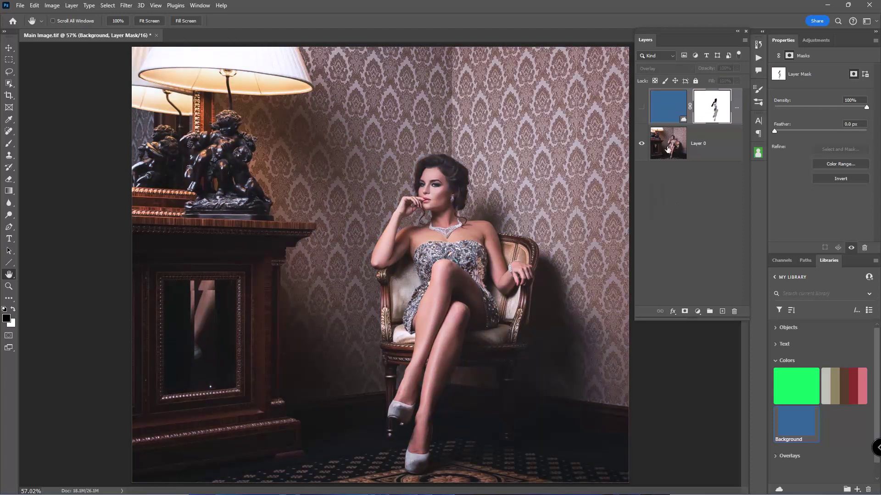
pyautogui.click(641, 108)
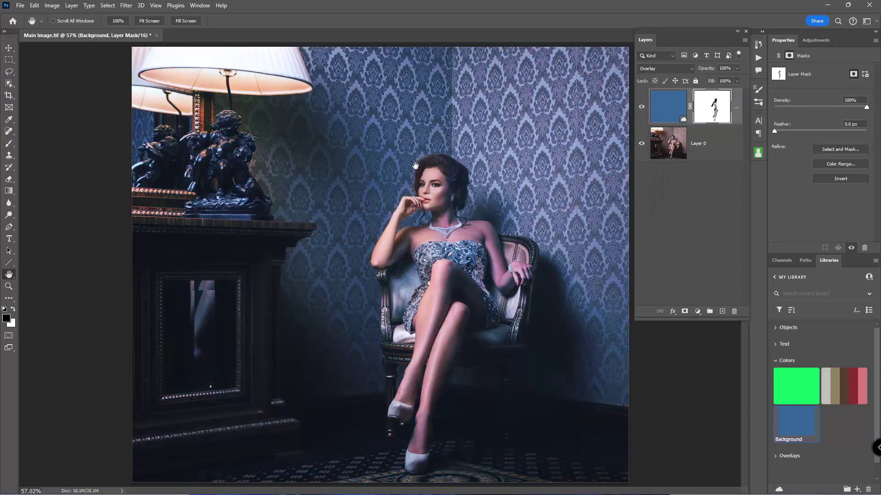
# Paint black on the mask over the lamps, cabinet and surrounding wall with a brush enlarged to 400 px, restoring the warm lamp light
pyautogui.press('b')
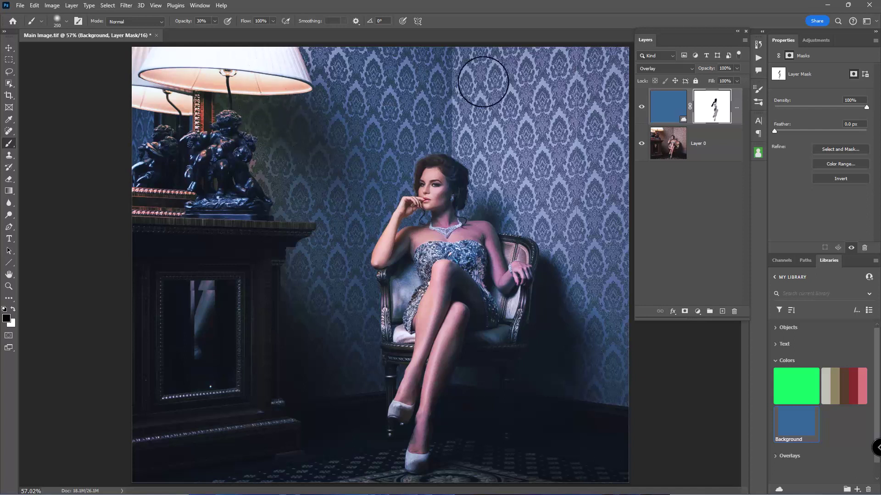
pyautogui.moveTo(275, 71)
pyautogui.mouseDown()
pyautogui.moveTo(164, 65)
pyautogui.moveTo(160, 79)
pyautogui.moveTo(235, 49)
pyautogui.moveTo(266, 59)
pyautogui.moveTo(141, 62)
pyautogui.moveTo(270, 62)
pyautogui.moveTo(156, 63)
pyautogui.moveTo(151, 84)
pyautogui.moveTo(154, 75)
pyautogui.moveTo(215, 66)
pyautogui.moveTo(270, 66)
pyautogui.moveTo(154, 65)
pyautogui.mouseUp()
pyautogui.press(']')
pyautogui.press(']')
pyautogui.moveTo(291, 98)
pyautogui.mouseDown()
pyautogui.moveTo(267, 101)
pyautogui.moveTo(374, 182)
pyautogui.moveTo(475, 309)
pyautogui.moveTo(239, 112)
pyautogui.moveTo(232, 95)
pyautogui.moveTo(411, 348)
pyautogui.moveTo(405, 318)
pyautogui.moveTo(265, 231)
pyautogui.moveTo(211, 124)
pyautogui.moveTo(311, 428)
pyautogui.moveTo(181, 176)
pyautogui.moveTo(179, 128)
pyautogui.moveTo(140, 477)
pyautogui.mouseUp()
pyautogui.moveTo(282, 353)
pyautogui.mouseDown()
pyautogui.moveTo(288, 143)
pyautogui.moveTo(272, 121)
pyautogui.moveTo(251, 113)
pyautogui.moveTo(391, 270)
pyautogui.moveTo(274, 134)
pyautogui.moveTo(343, 352)
pyautogui.moveTo(284, 197)
pyautogui.moveTo(274, 117)
pyautogui.moveTo(433, 264)
pyautogui.moveTo(359, 212)
pyautogui.mouseUp()
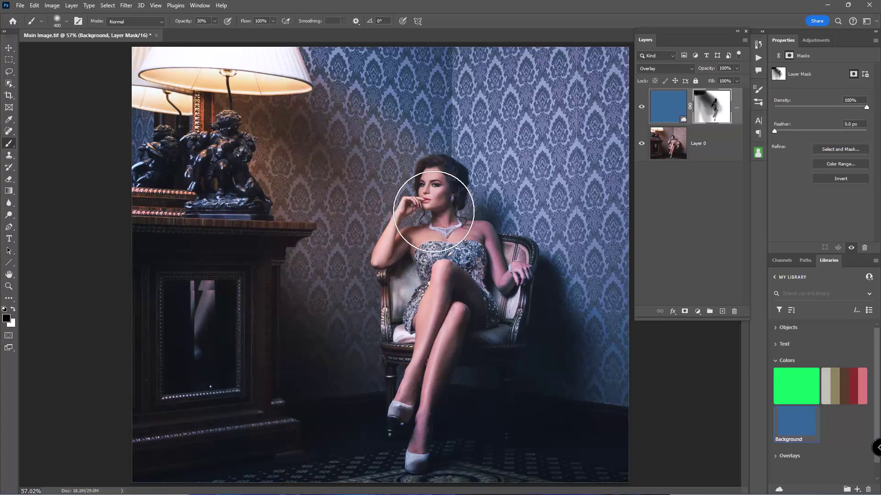
# Toggle the Background layer's mask off and on, and view the mask by itself to examine the painted areas
pyautogui.keyDown('shift'); pyautogui.click(708, 110); pyautogui.keyUp('shift')
pyautogui.keyDown('shift'); pyautogui.click(708, 110); pyautogui.keyUp('shift')
pyautogui.keyDown('shift'); pyautogui.click(708, 110); pyautogui.keyUp('shift')
pyautogui.keyDown('shift'); pyautogui.click(707, 110); pyautogui.keyUp('shift')
pyautogui.keyDown('shift'); pyautogui.click(708, 110); pyautogui.keyUp('shift')
pyautogui.keyDown('shift'); pyautogui.click(708, 110); pyautogui.keyUp('shift')
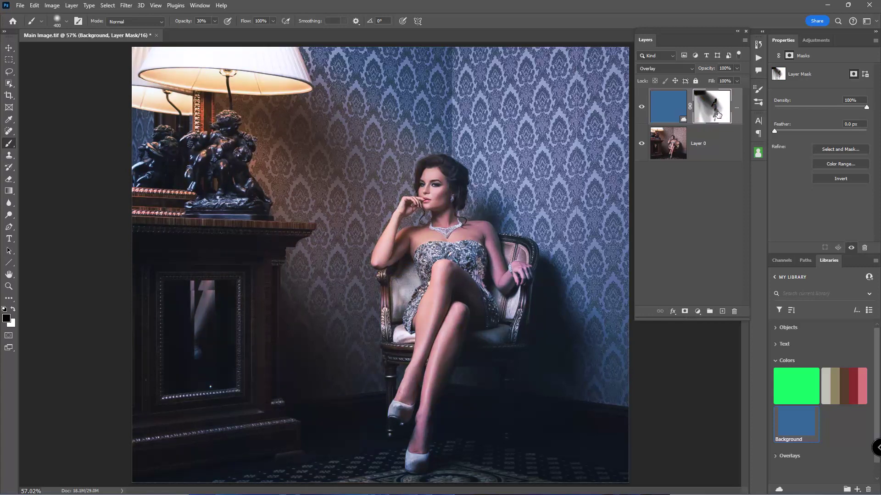
pyautogui.keyDown('alt'); pyautogui.click(714, 105); pyautogui.keyUp('alt')
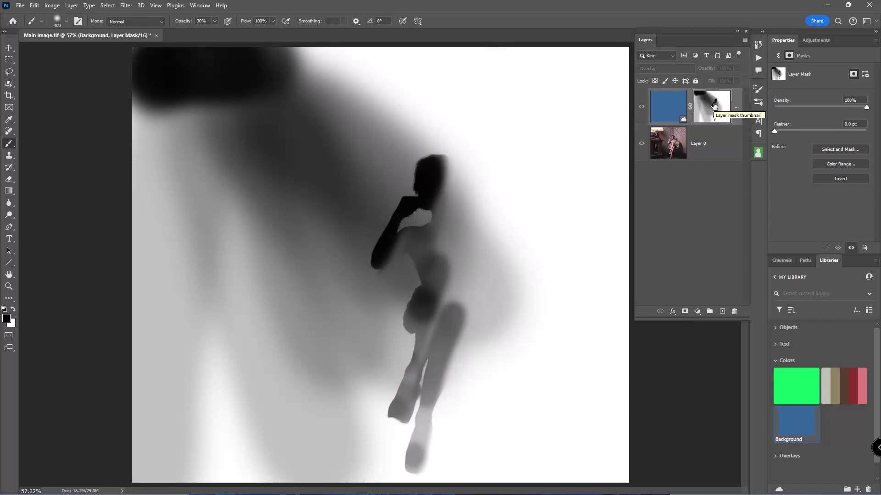
pyautogui.keyDown('alt'); pyautogui.click(713, 105); pyautogui.keyUp('alt')
pyautogui.keyDown('alt'); pyautogui.click(713, 105); pyautogui.keyUp('alt')
pyautogui.keyDown('alt'); pyautogui.click(714, 105); pyautogui.keyUp('alt')
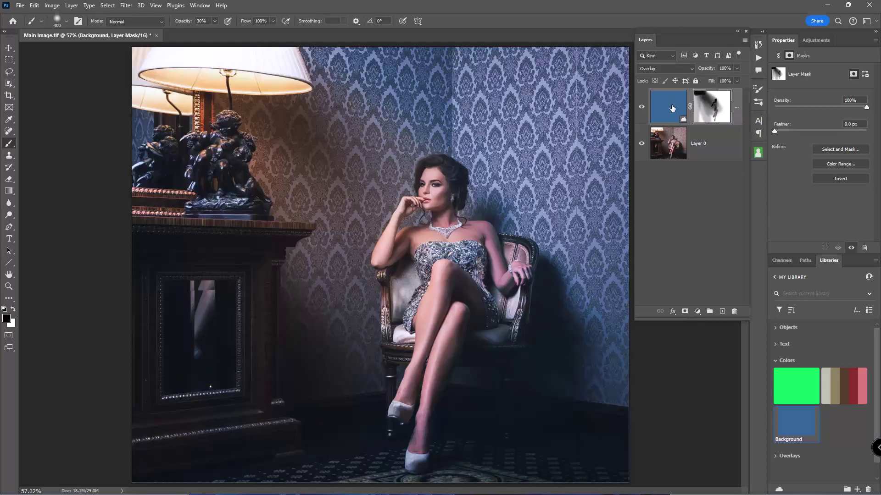
# Try the Background layer's tint at 74% opacity and restore the layer's opacity to 100%
pyautogui.click(673, 109)
pyautogui.moveTo(709, 71)
pyautogui.mouseDown()
pyautogui.moveTo(698, 73)
pyautogui.moveTo(706, 73)
pyautogui.mouseUp()
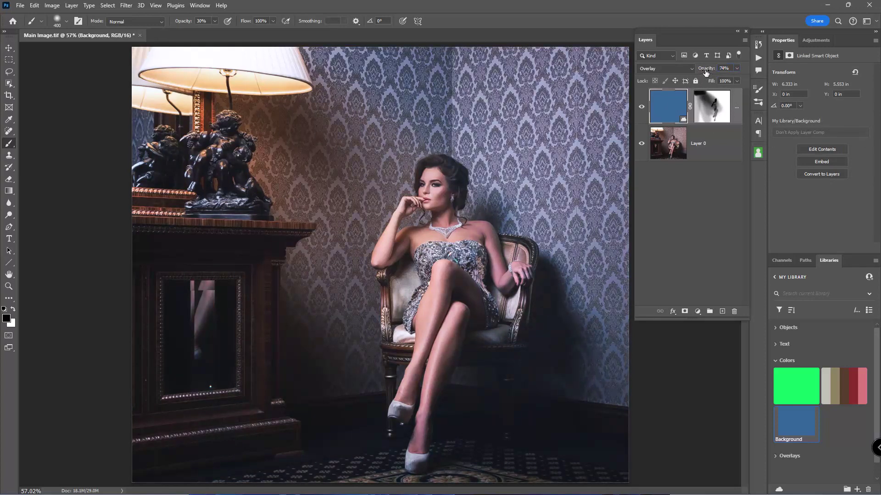
pyautogui.click(729, 68)
pyautogui.write('100')
pyautogui.press('Return')
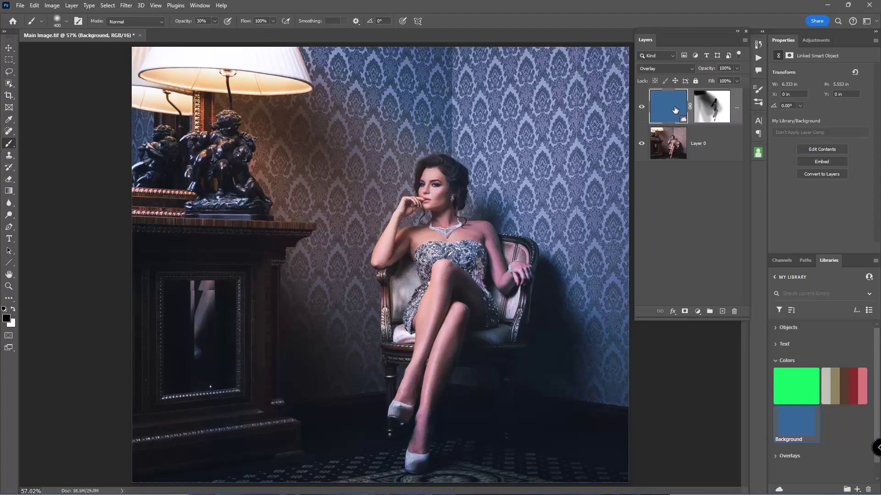
# Stamp all visible layers into a new merged layer on top and set its blend mode to Multiply
pyautogui.hotkey('ctrl', 'shift', 'alt', 'e')
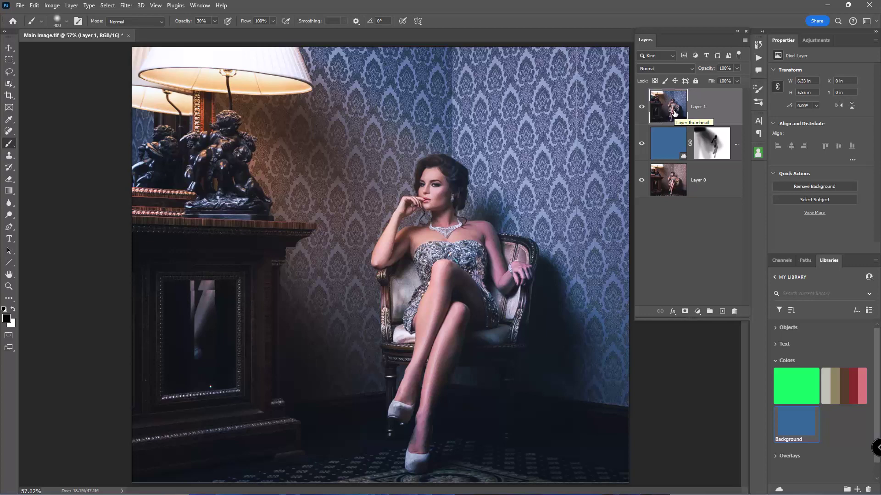
pyautogui.click(675, 69)
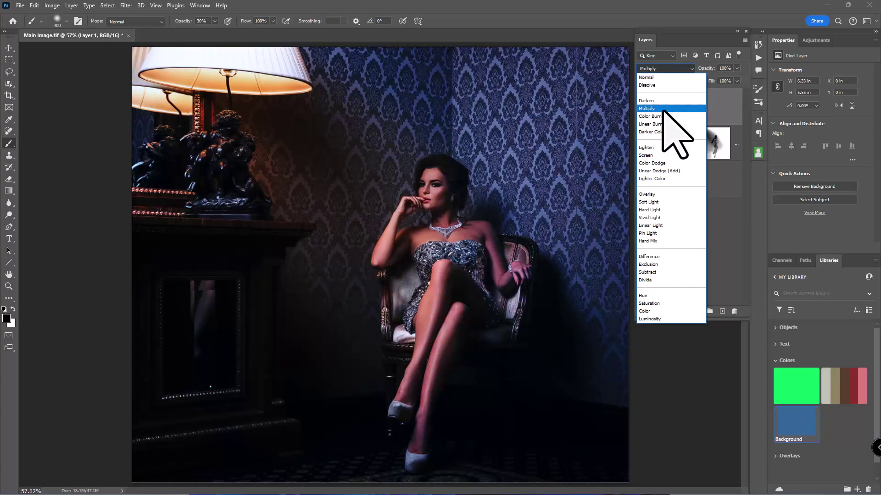
pyautogui.click(664, 108)
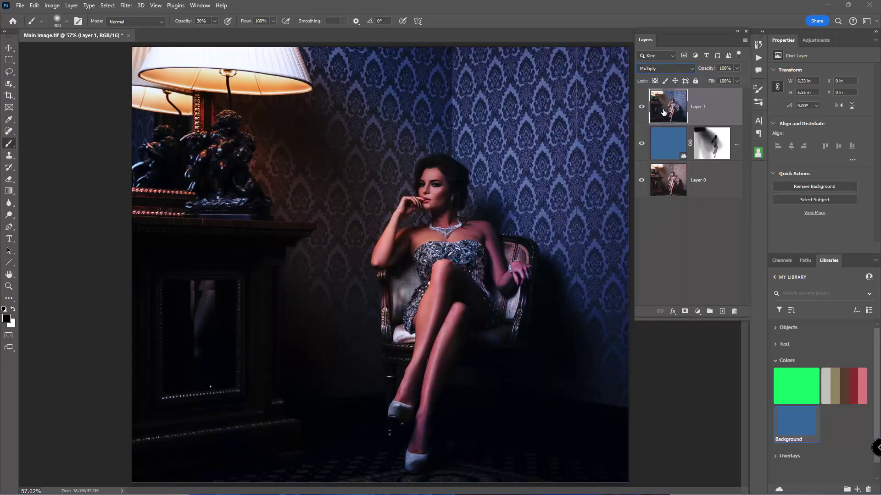
# Copy the Background layer's mask onto the merged Multiply layer
pyautogui.click(685, 312)
pyautogui.hotkey('ctrl', 'z')
pyautogui.click(712, 146)
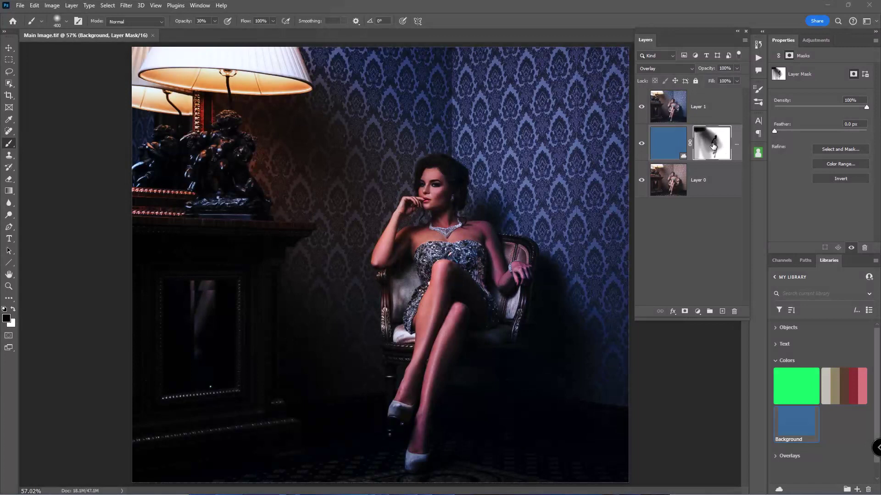
pyautogui.moveTo(712, 149); pyautogui.dragTo(712, 110)
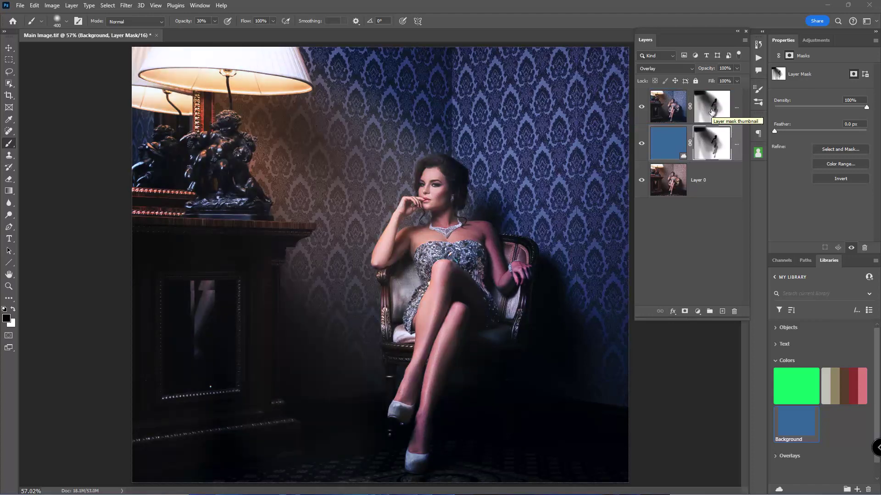
# Toggle the Multiply layer's copied mask off and on to compare the darkening on the woman and lamp area
pyautogui.keyDown('shift'); pyautogui.click(711, 112); pyautogui.keyUp('shift')
pyautogui.keyDown('shift'); pyautogui.click(712, 112); pyautogui.keyUp('shift')
pyautogui.keyDown('shift'); pyautogui.click(711, 111); pyautogui.keyUp('shift')
pyautogui.keyDown('shift'); pyautogui.click(712, 111); pyautogui.keyUp('shift')
pyautogui.keyDown('shift'); pyautogui.click(711, 112); pyautogui.keyUp('shift')
pyautogui.keyDown('shift'); pyautogui.click(712, 111); pyautogui.keyUp('shift')
# Try the Multiply layer at 70% opacity, compare it with its mask off and on, and restore the opacity to 100%
pyautogui.click(667, 113)
pyautogui.moveTo(709, 72); pyautogui.dragTo(697, 72)
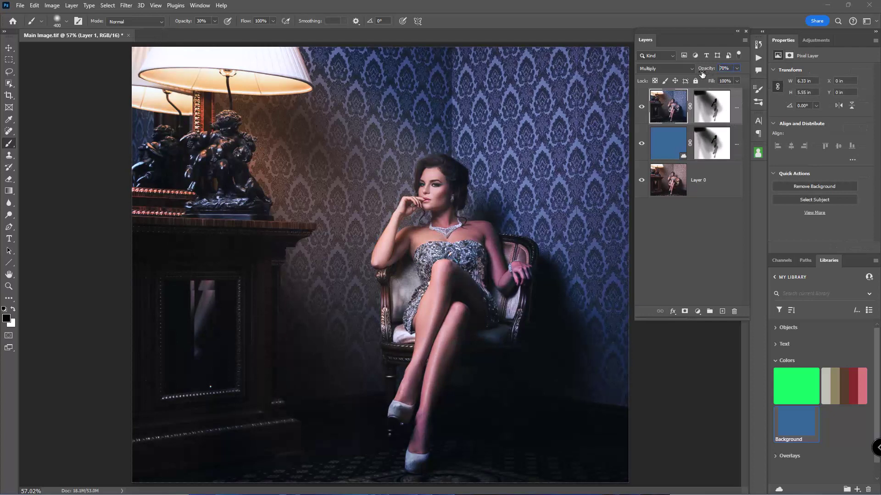
pyautogui.click(711, 109)
pyautogui.keyDown('shift'); pyautogui.click(710, 108); pyautogui.keyUp('shift')
pyautogui.keyDown('shift'); pyautogui.click(710, 108); pyautogui.keyUp('shift')
pyautogui.keyDown('shift'); pyautogui.click(710, 108); pyautogui.keyUp('shift')
pyautogui.keyDown('shift'); pyautogui.click(710, 108); pyautogui.keyUp('shift')
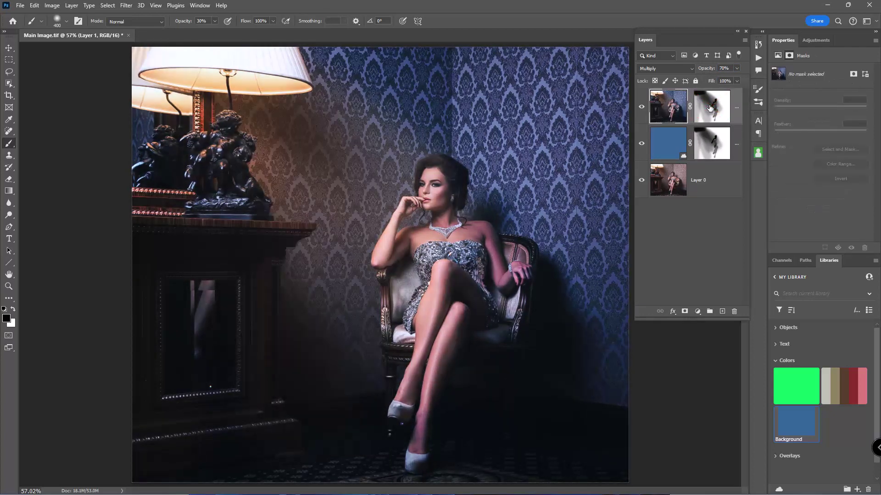
pyautogui.moveTo(705, 74); pyautogui.dragTo(741, 72)
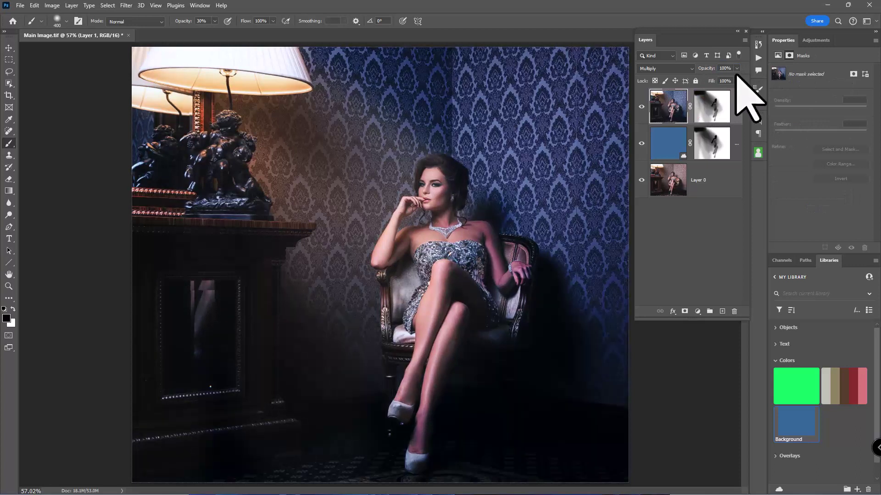
# Paint black at 30% opacity on the Multiply layer's mask across the floor and around the shoes, partly in the mask-only view
pyautogui.click(712, 111)
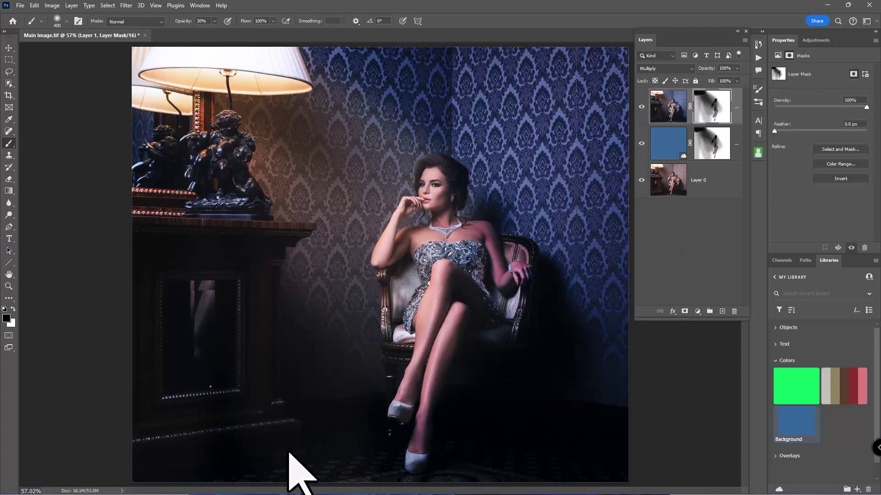
pyautogui.moveTo(527, 461); pyautogui.dragTo(441, 465)
pyautogui.moveTo(339, 465)
pyautogui.mouseDown()
pyautogui.moveTo(200, 487)
pyautogui.moveTo(197, 468)
pyautogui.mouseUp()
pyautogui.moveTo(406, 429)
pyautogui.mouseDown()
pyautogui.moveTo(551, 428)
pyautogui.moveTo(592, 441)
pyautogui.moveTo(421, 445)
pyautogui.mouseUp()
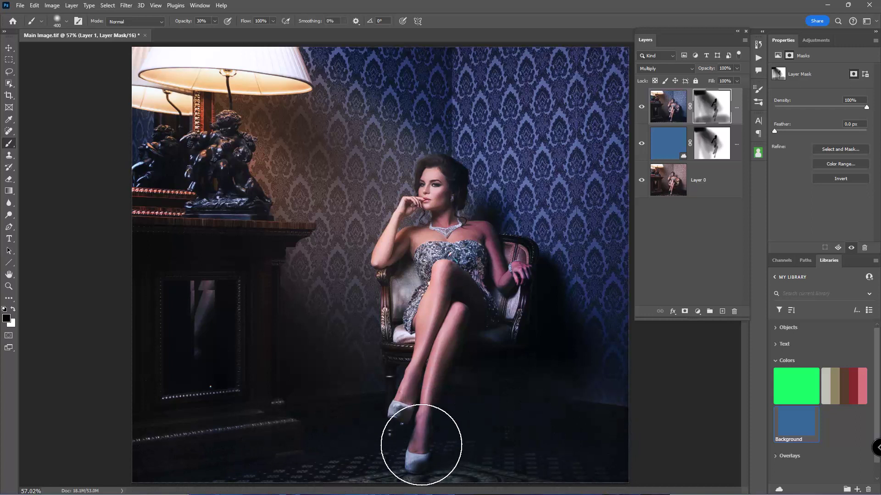
pyautogui.keyDown('alt'); pyautogui.click(707, 114); pyautogui.keyUp('alt')
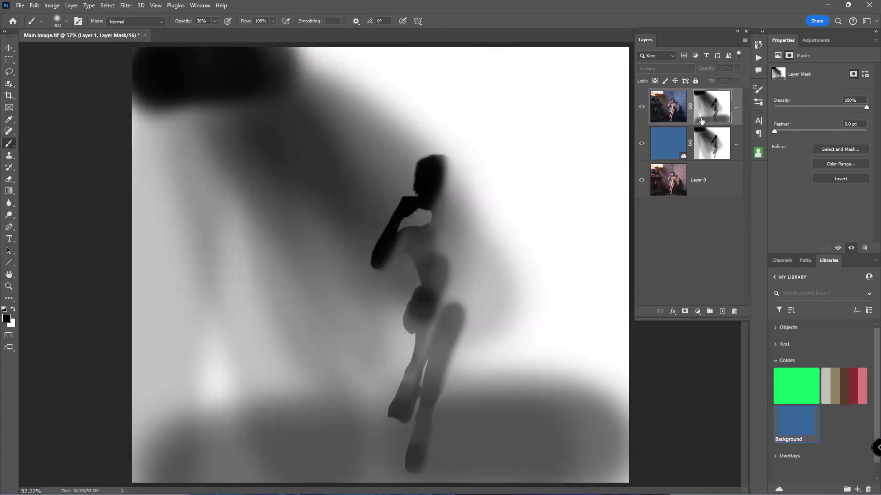
pyautogui.moveTo(576, 445)
pyautogui.mouseDown()
pyautogui.moveTo(315, 458)
pyautogui.moveTo(262, 477)
pyautogui.moveTo(544, 447)
pyautogui.moveTo(236, 472)
pyautogui.mouseUp()
pyautogui.keyDown('alt'); pyautogui.click(710, 109); pyautogui.keyUp('alt')
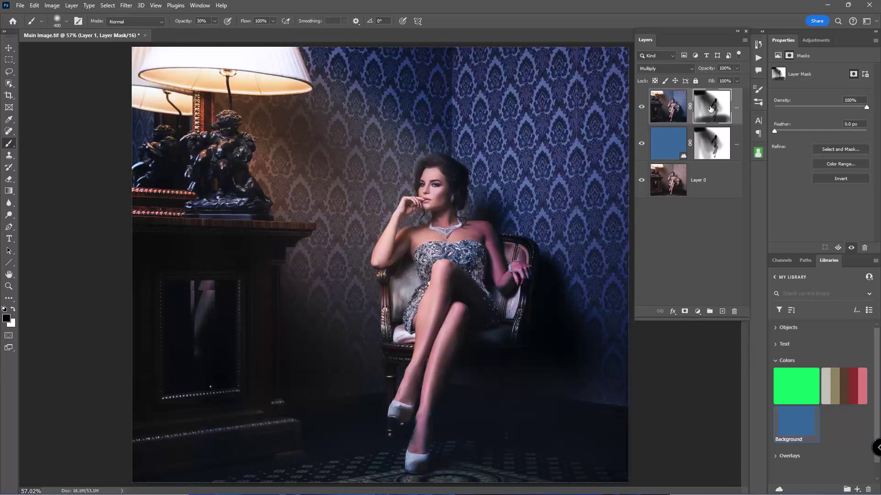
# Toggle the Multiply layer's mask off and on to examine the repainted floor area
pyautogui.keyDown('shift'); pyautogui.click(711, 108); pyautogui.keyUp('shift')
pyautogui.keyDown('shift'); pyautogui.click(712, 110); pyautogui.keyUp('shift')
pyautogui.keyDown('shift'); pyautogui.click(713, 109); pyautogui.keyUp('shift')
pyautogui.keyDown('shift'); pyautogui.click(712, 109); pyautogui.keyUp('shift')
# Compare the original photo with the graded result by repeatedly showing only Layer 0 and restoring all layers
pyautogui.keyDown('alt'); pyautogui.click(642, 181); pyautogui.keyUp('alt')
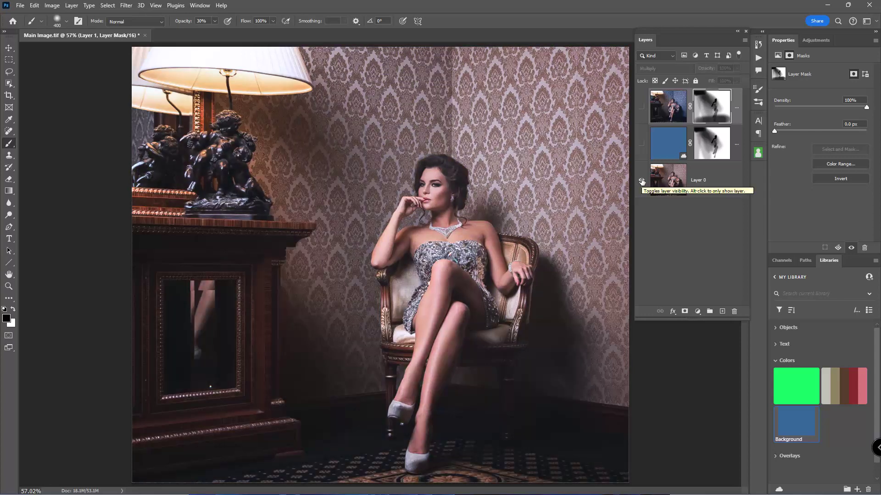
pyautogui.keyDown('alt'); pyautogui.click(642, 180); pyautogui.keyUp('alt')
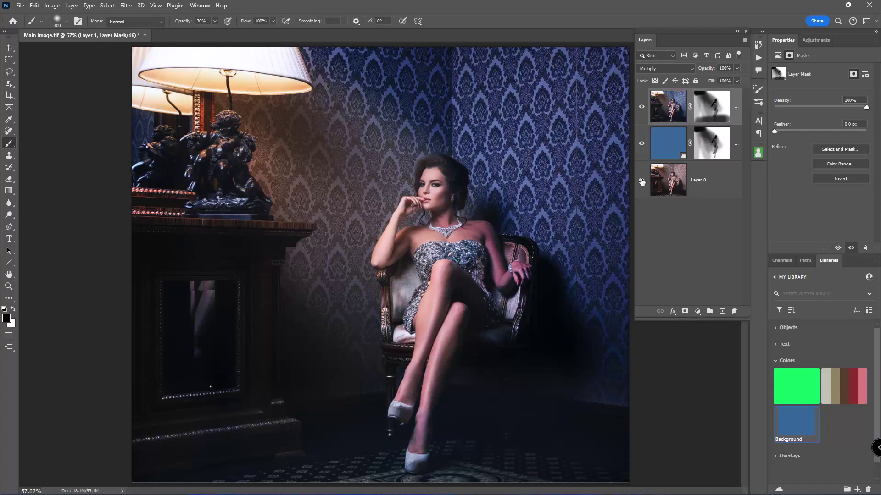
pyautogui.keyDown('alt'); pyautogui.click(642, 182); pyautogui.keyUp('alt')
pyautogui.keyDown('alt'); pyautogui.click(641, 182); pyautogui.keyUp('alt')
pyautogui.keyDown('alt'); pyautogui.click(642, 182); pyautogui.keyUp('alt')
pyautogui.keyDown('alt'); pyautogui.click(641, 181); pyautogui.keyUp('alt')
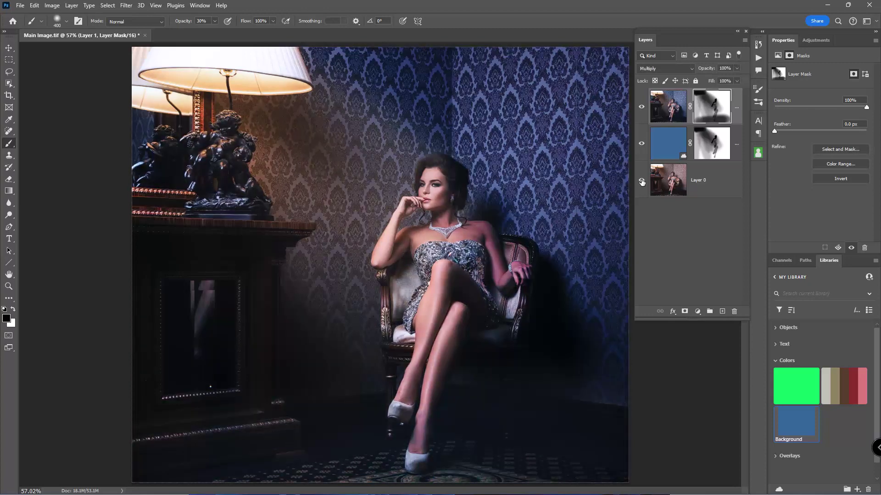